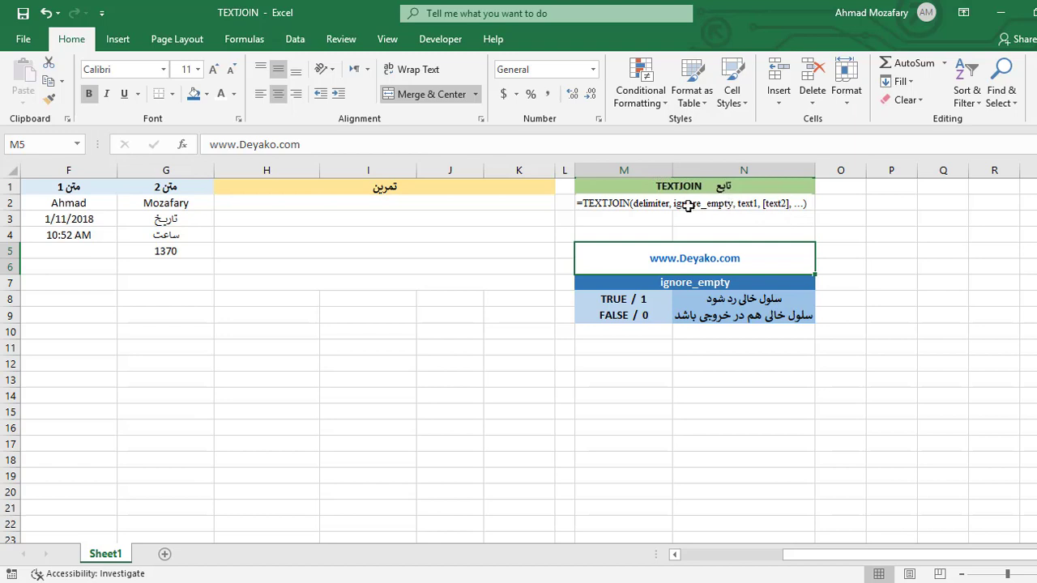
Enter =TEXTJOIN("-",1,F2,G2) in H2 to join the two name cells with a hyphen while ignoring empty cells
click(460, 207)
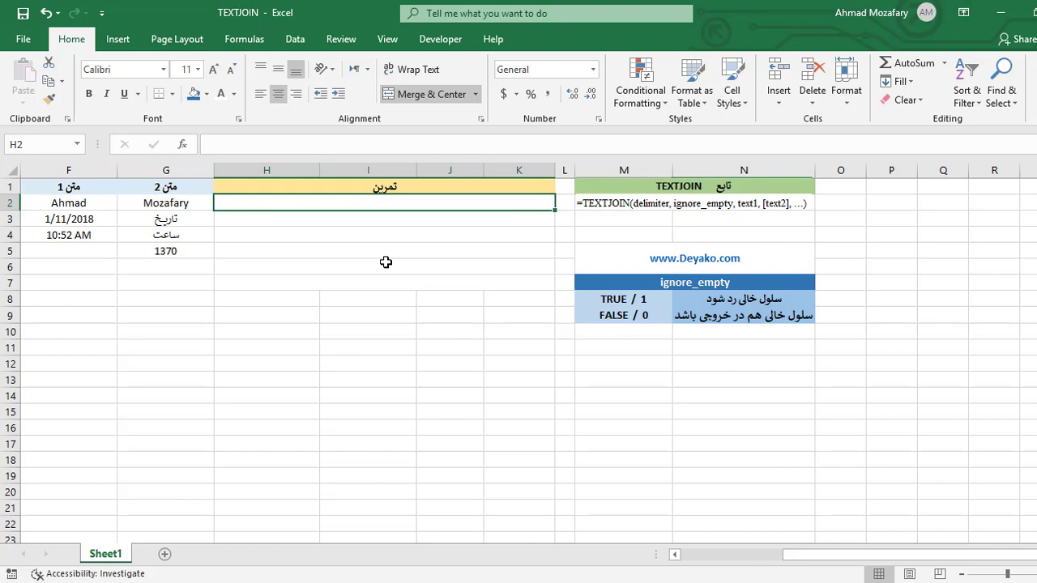
text(=)
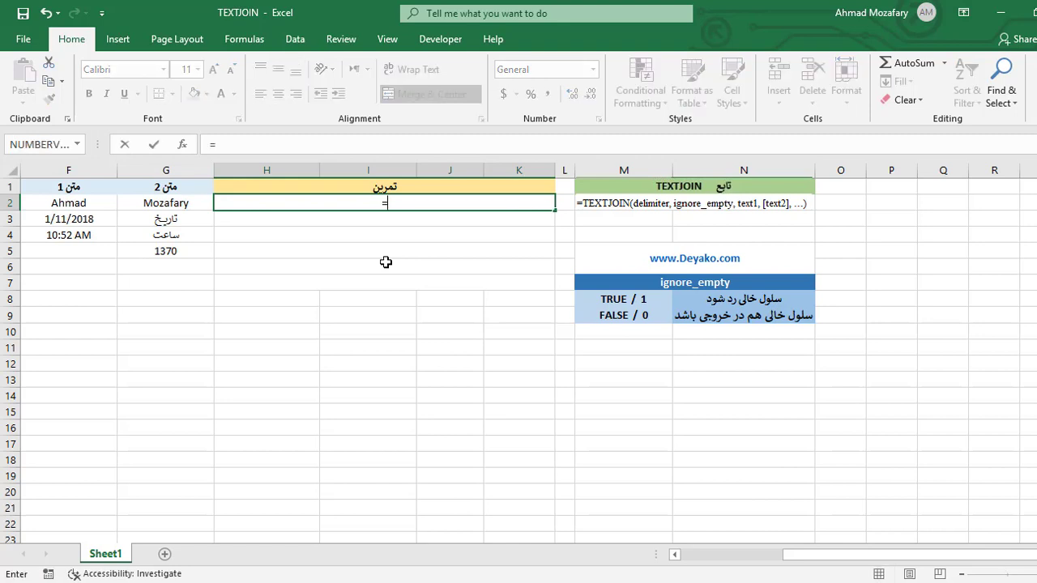
text(TEXT)
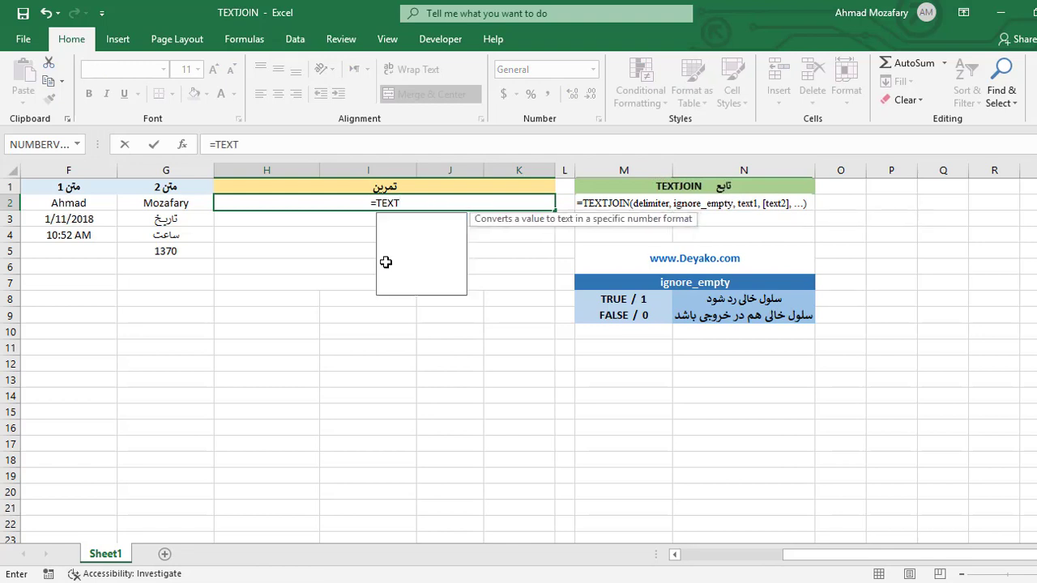
text(JOIN()
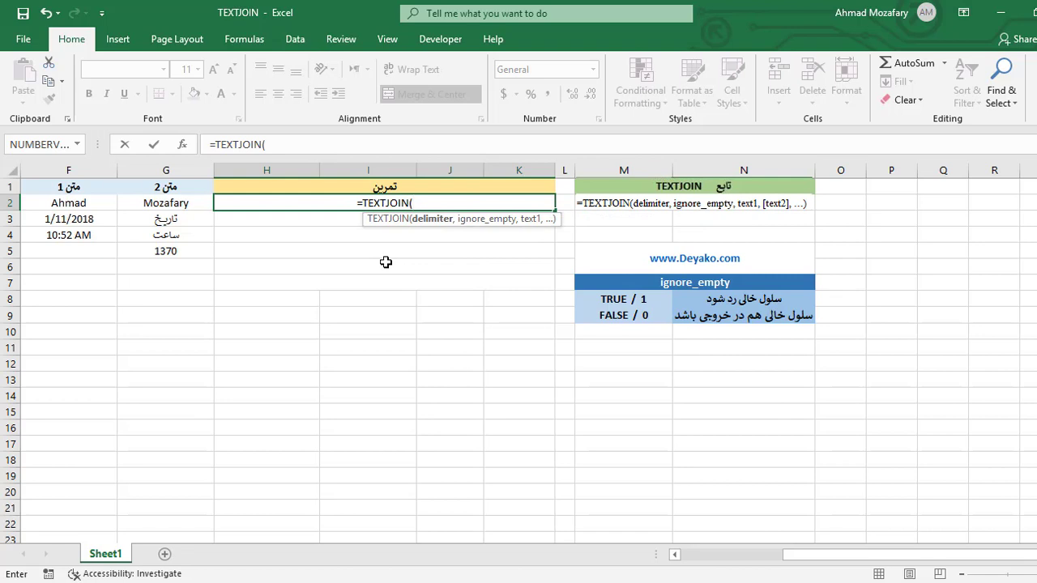
text("-")
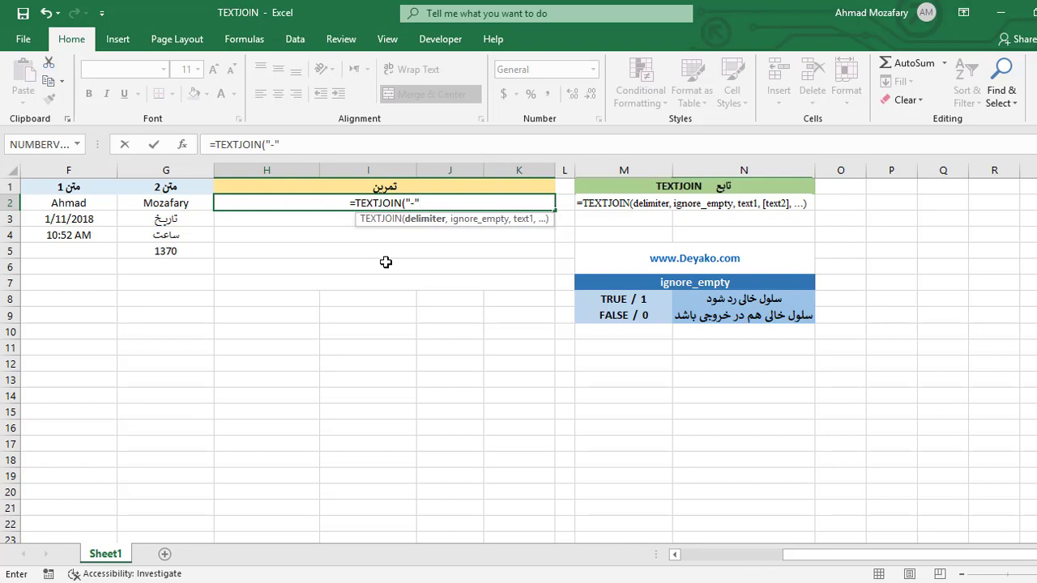
text(,)
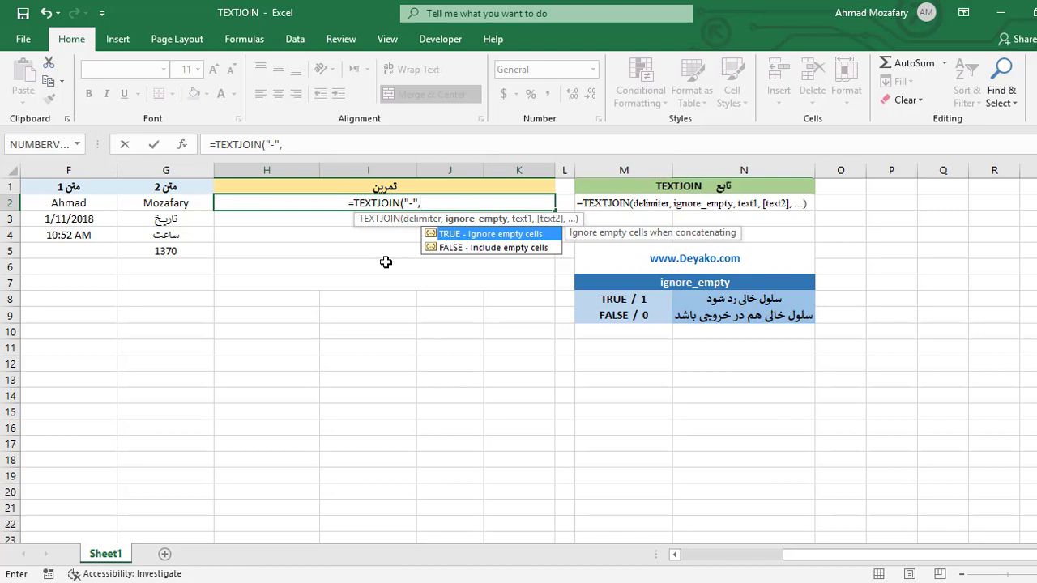
text(1)
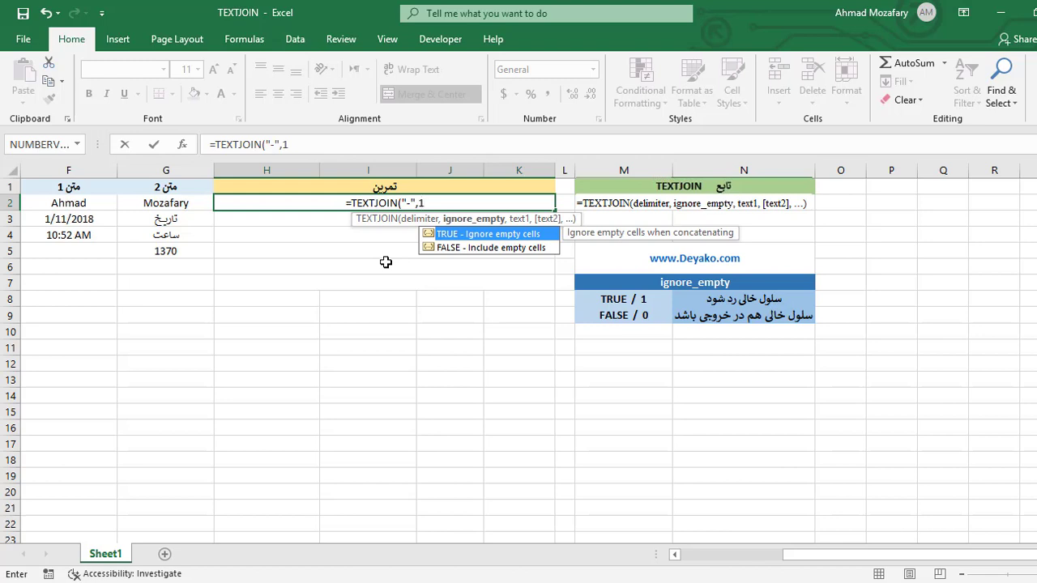
text(,)
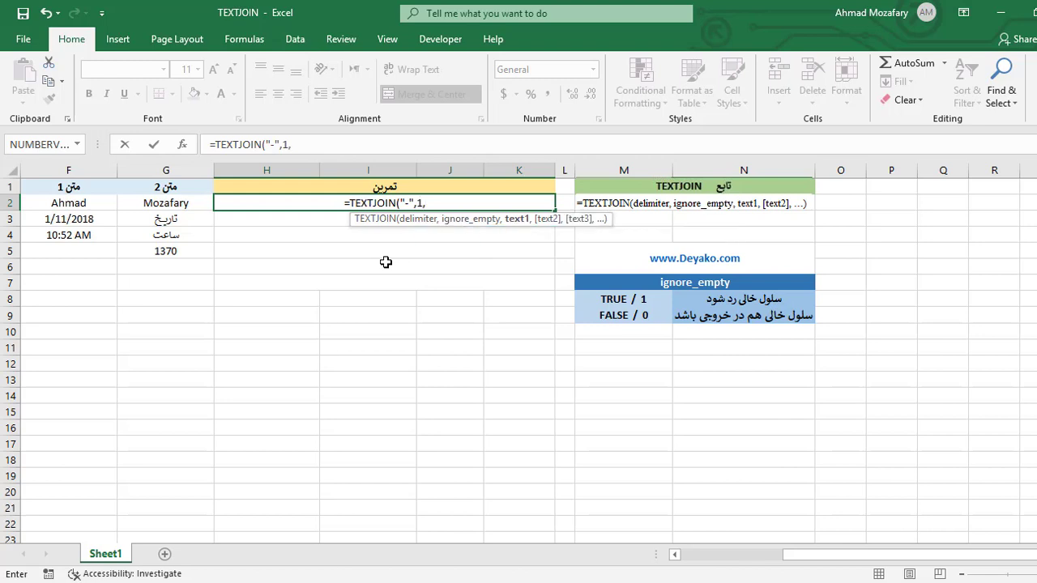
text(F2)
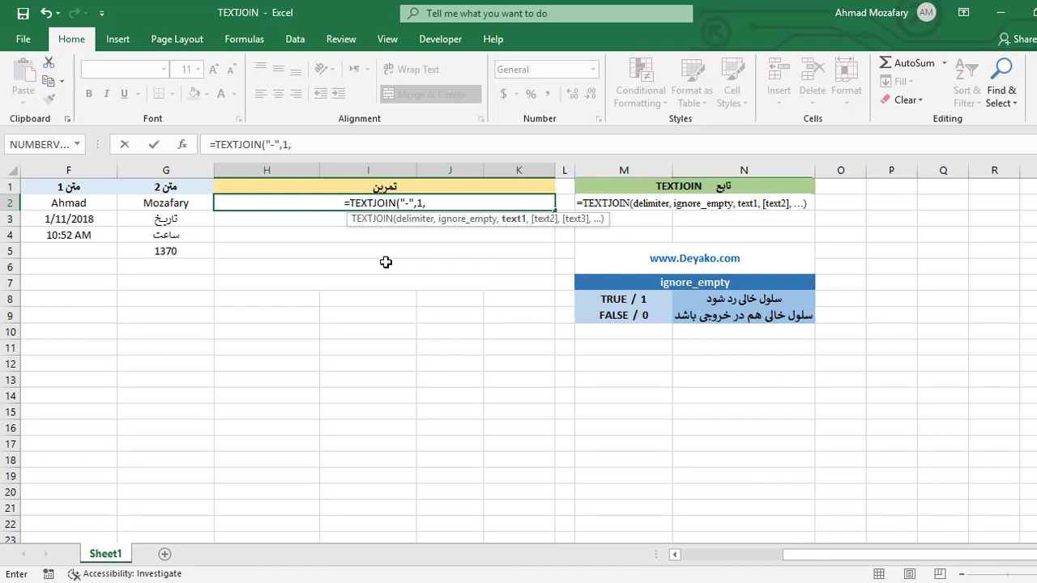
text(,)
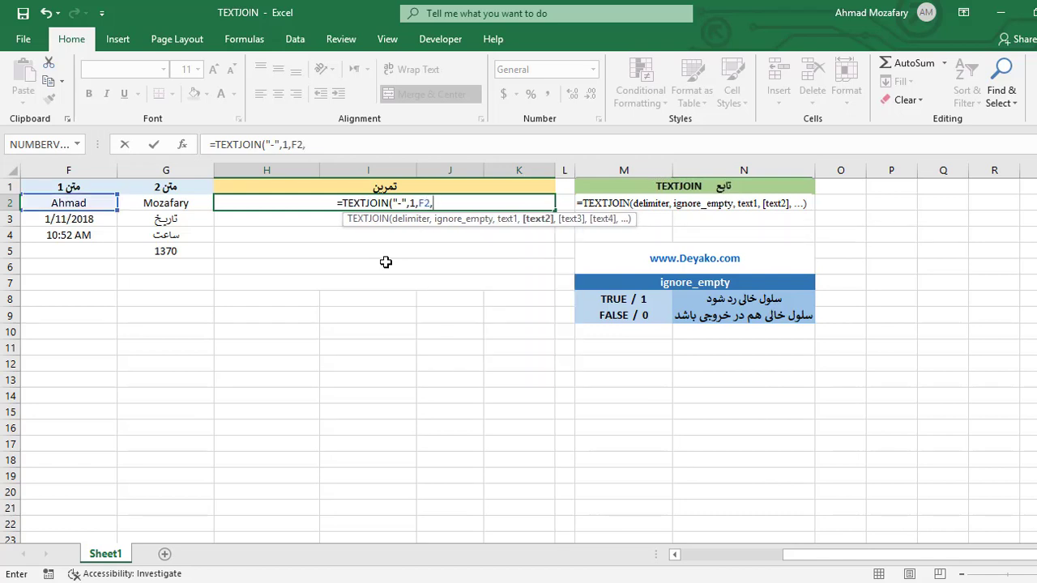
text(G2))
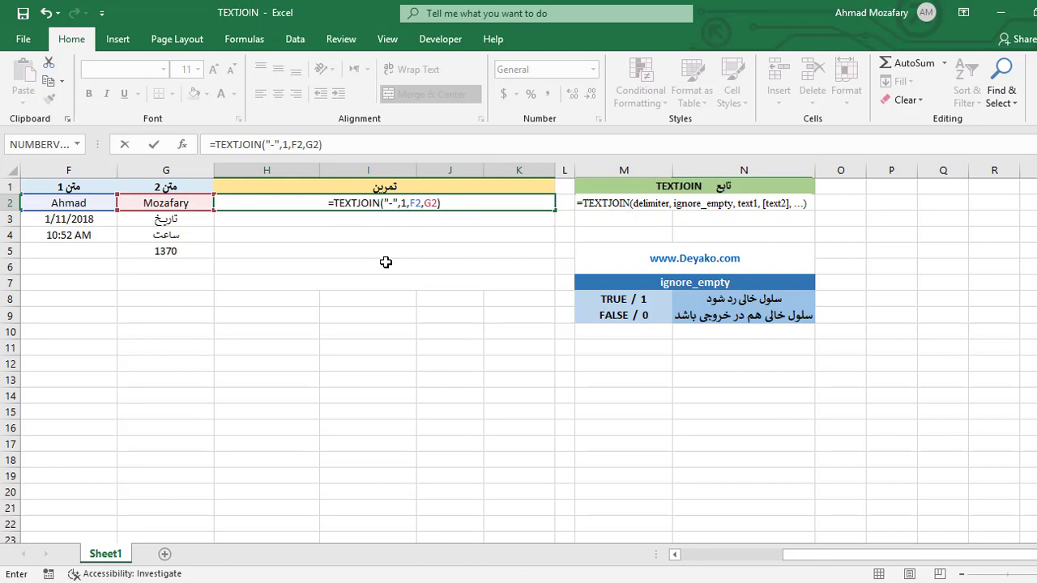
key(Return)
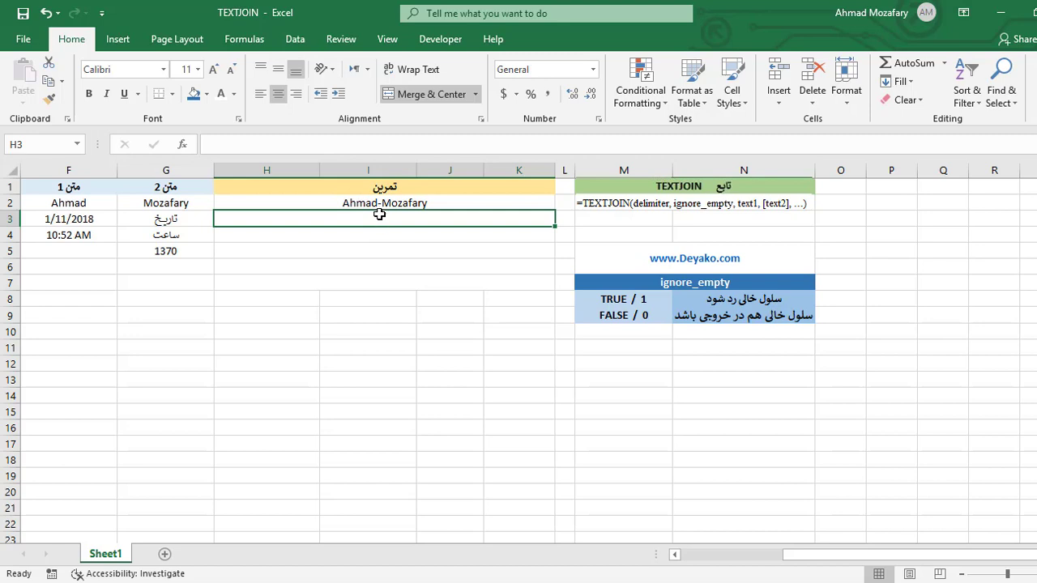
Add the empty cell F5 as an extra text argument between F2 and G2 in H2's TEXTJOIN formula
click(479, 204)
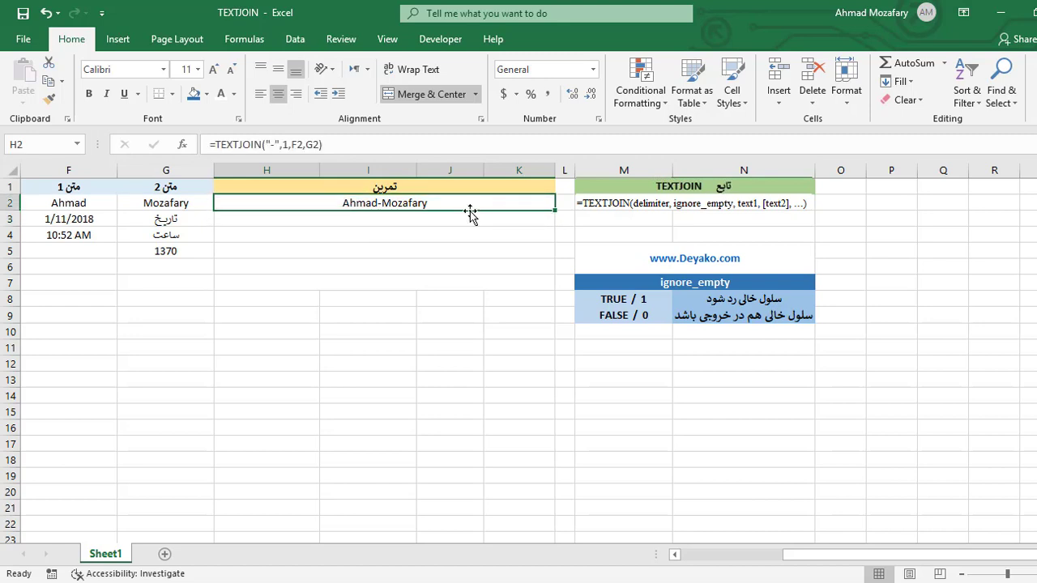
double_click(442, 207)
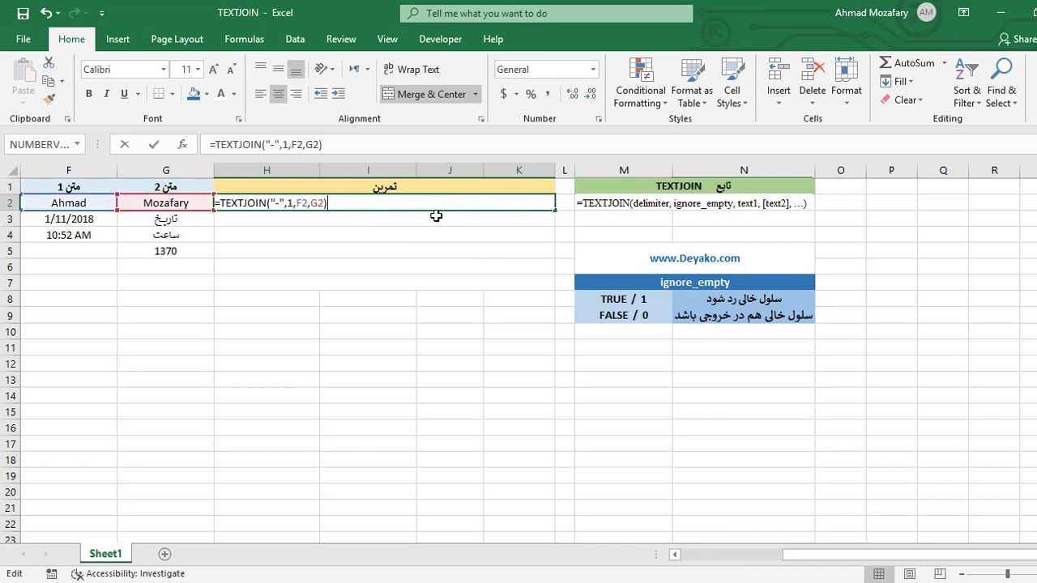
click(309, 203)
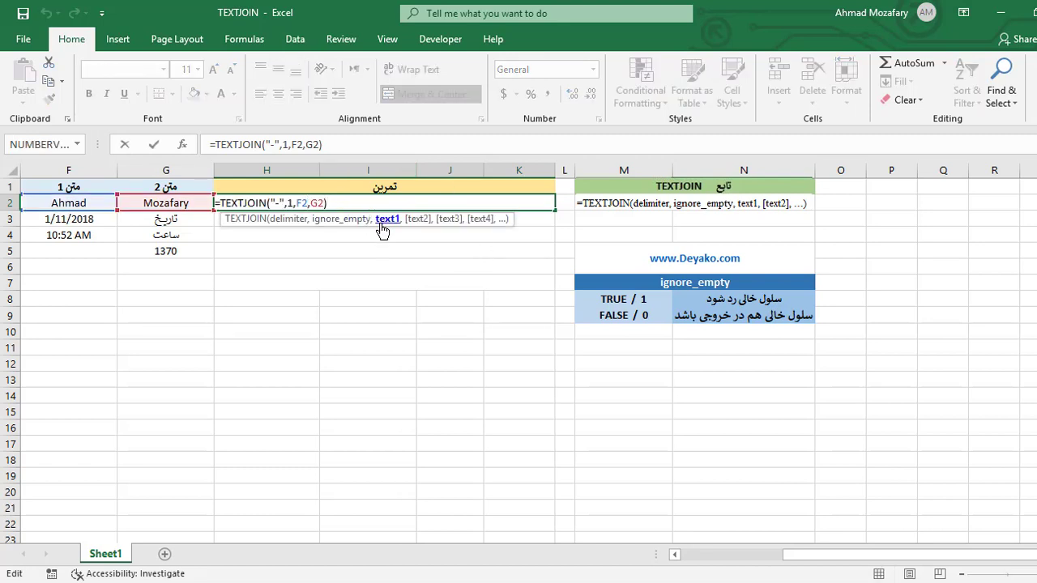
text(,)
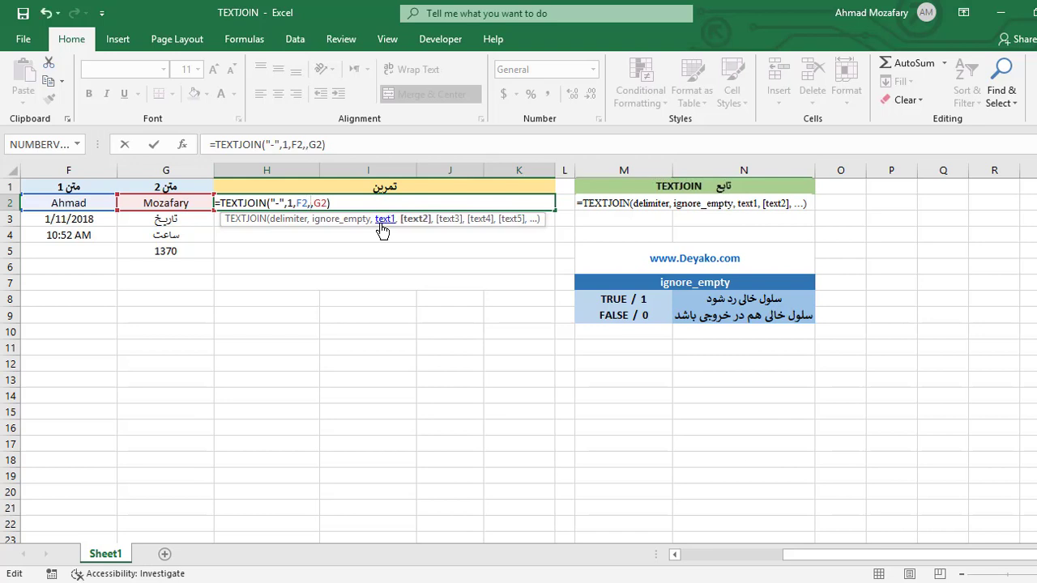
text(F5)
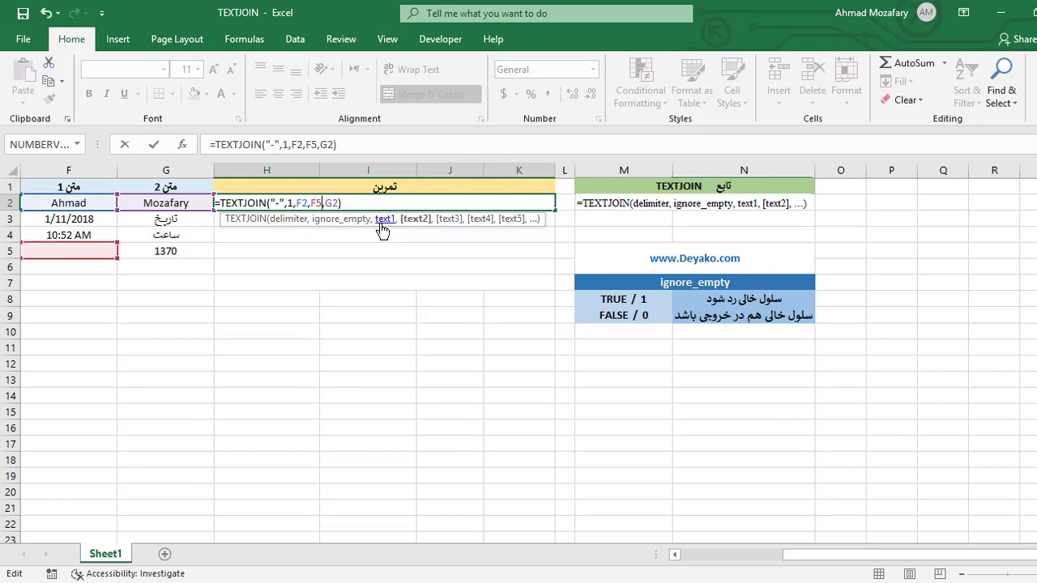
Set the ignore_empty argument of H2's TEXTJOIN formula to 0 to include empty cells
key(Left)
key(Left)
key(Left)
key(Left)
key(Left)
key(Left)
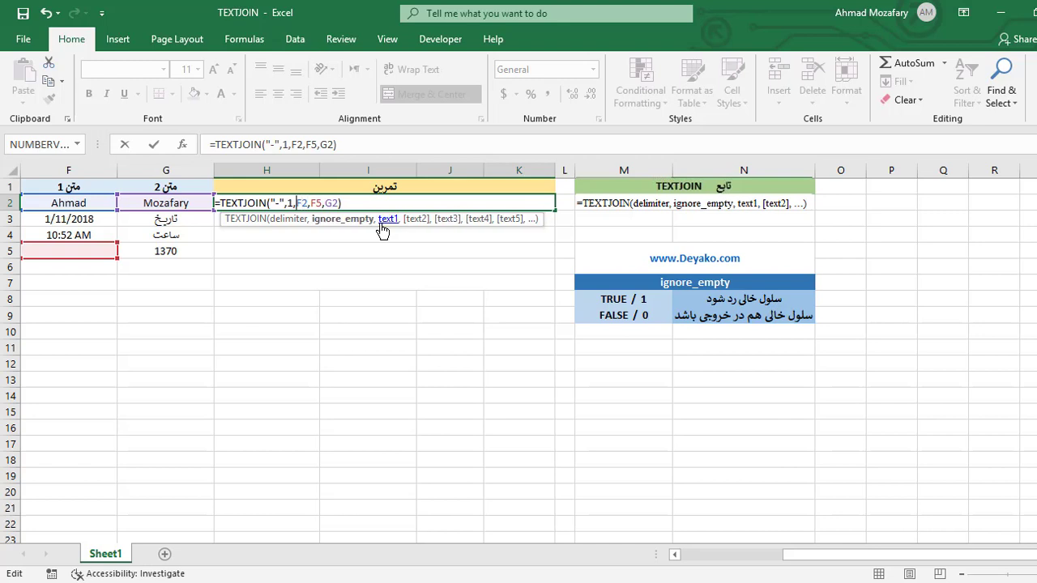
key(BackSpace)
text(0)
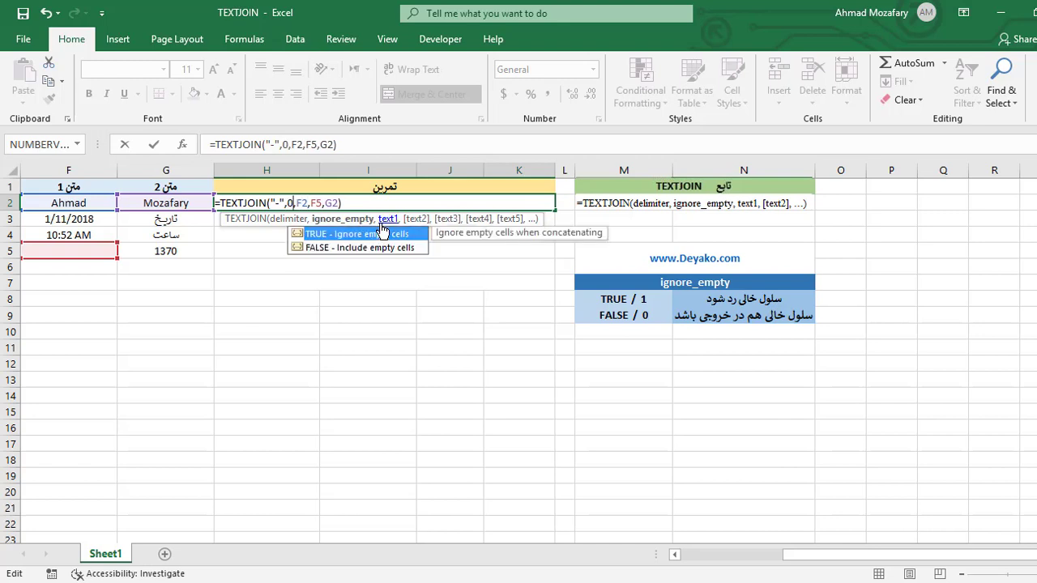
key(Return)
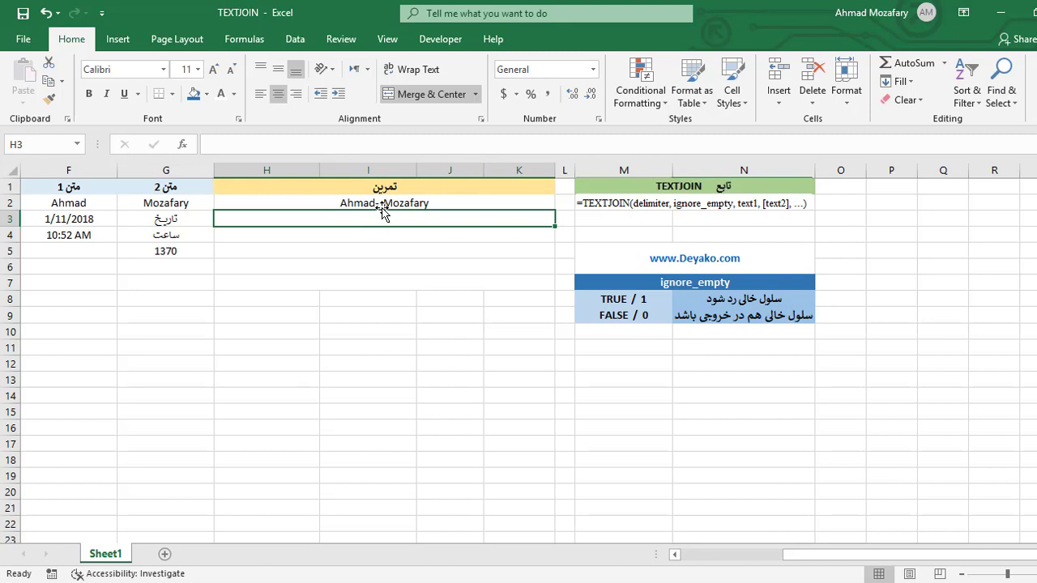
Set the ignore_empty argument of H2's TEXTJOIN formula to 1 so empty cells are skipped
click(380, 204)
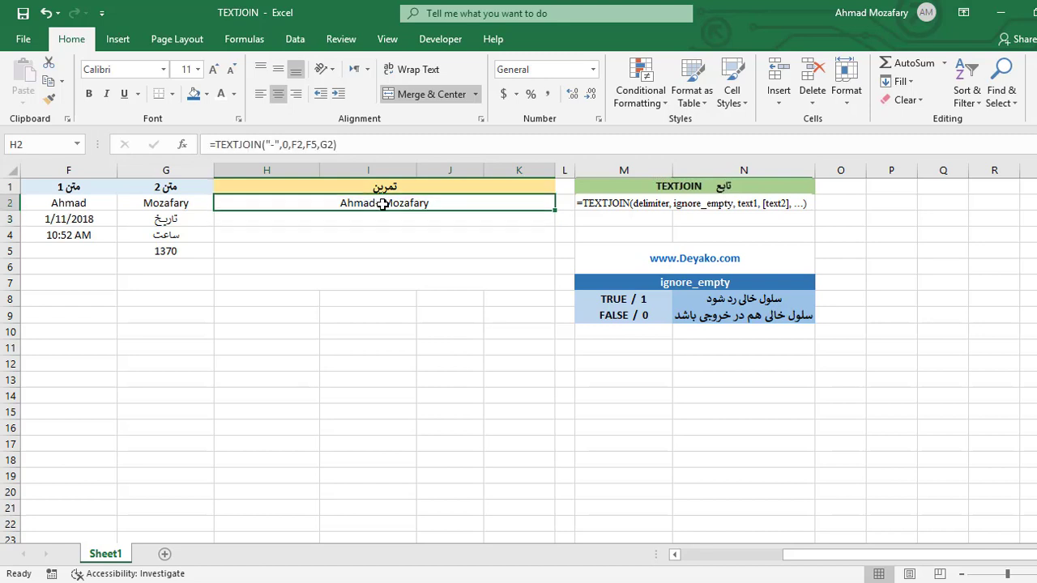
click(282, 144)
key(Delete)
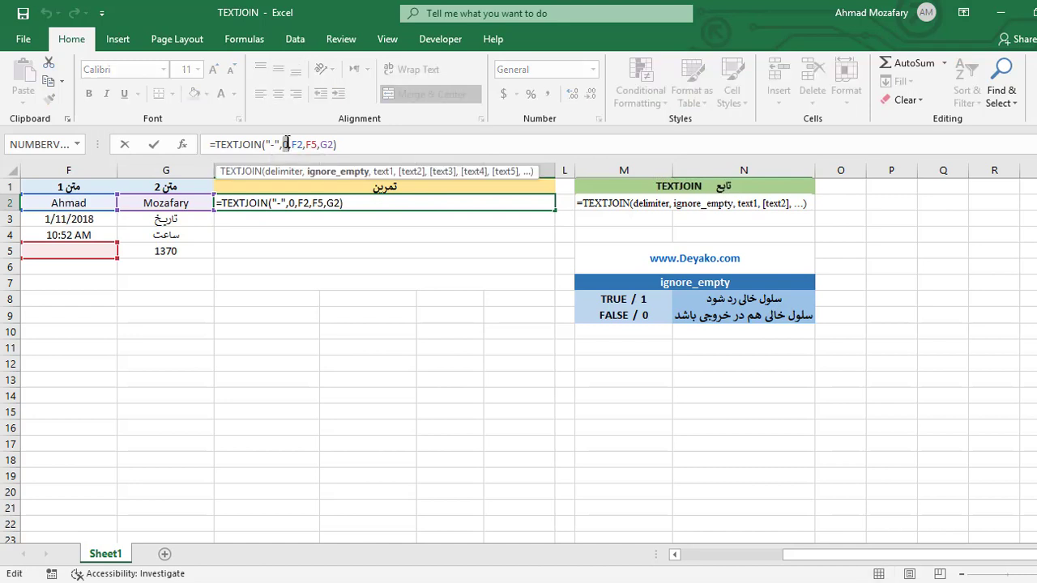
text(1)
key(Return)
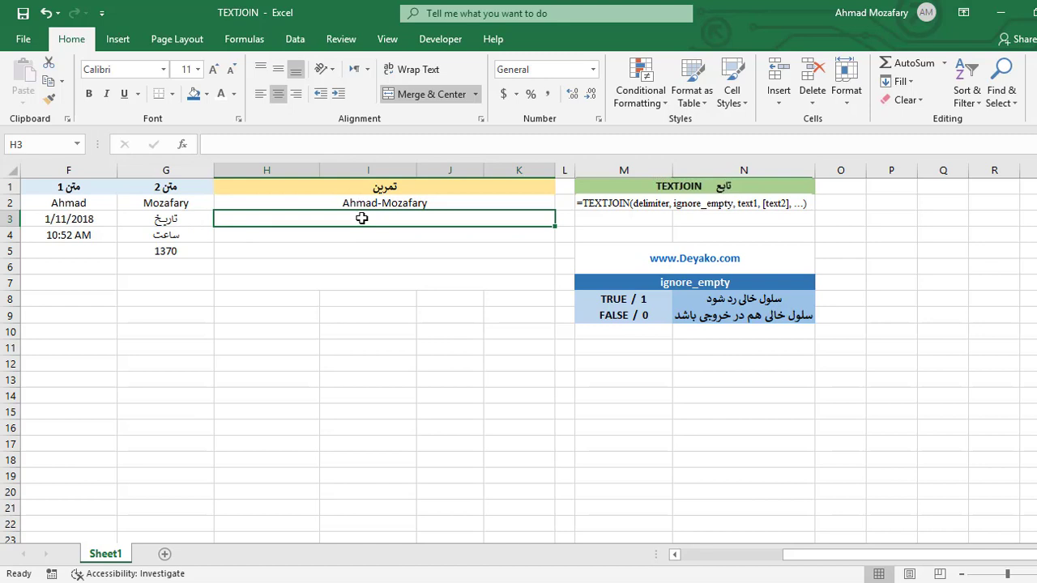
Enter =TEXTJOIN(":",1,F3,G3) in H3 to join the date and its label with a colon
text(=TEXTJO)
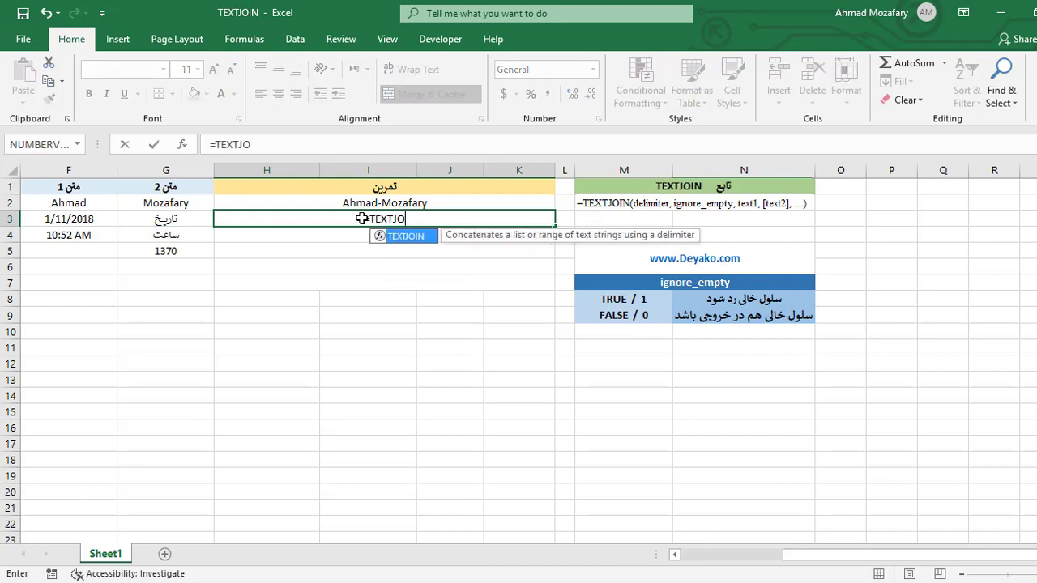
text(IN()
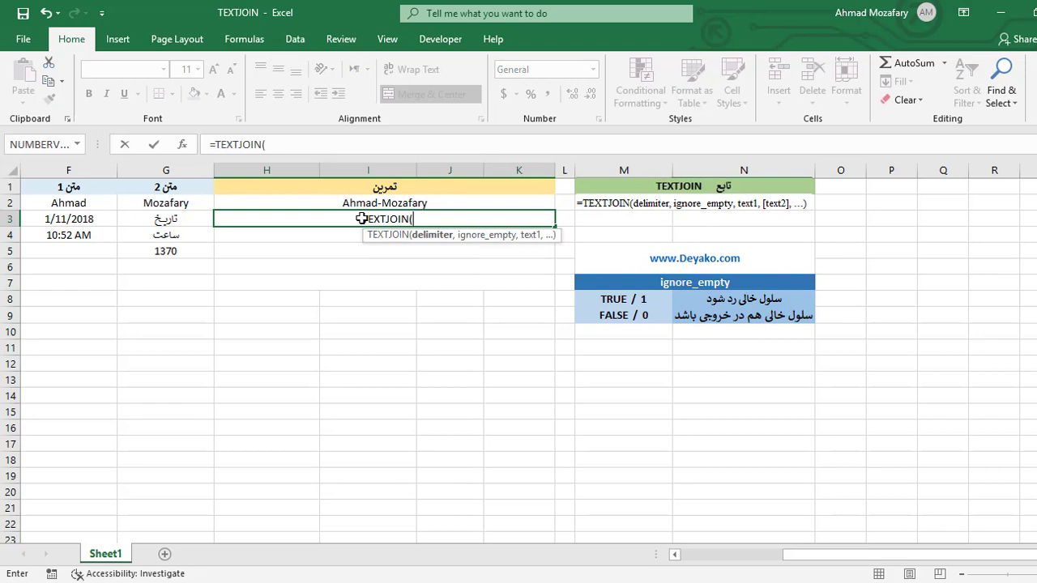
text(":",)
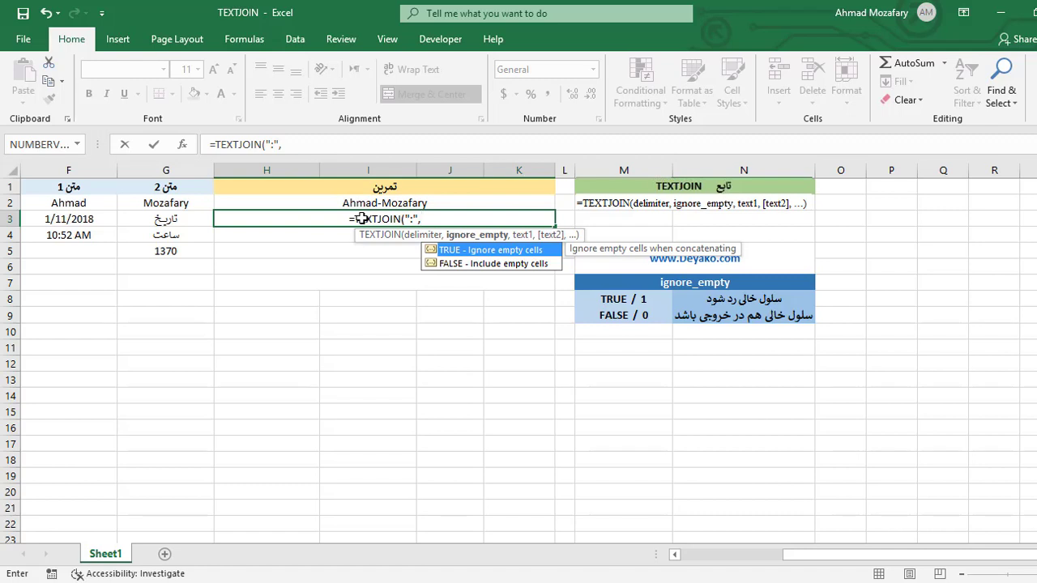
text(1)
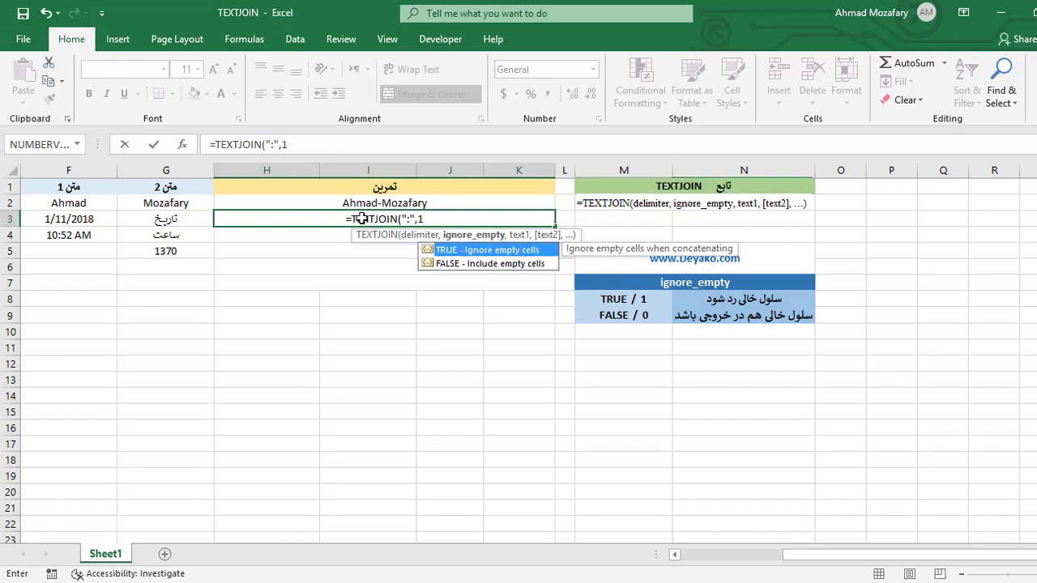
text(,F3)
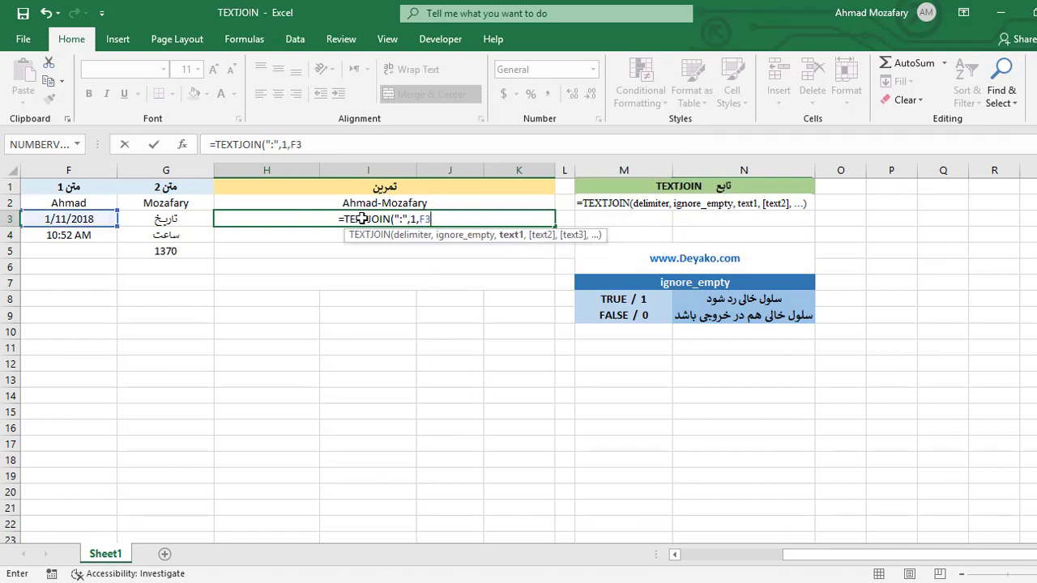
text(,G3)
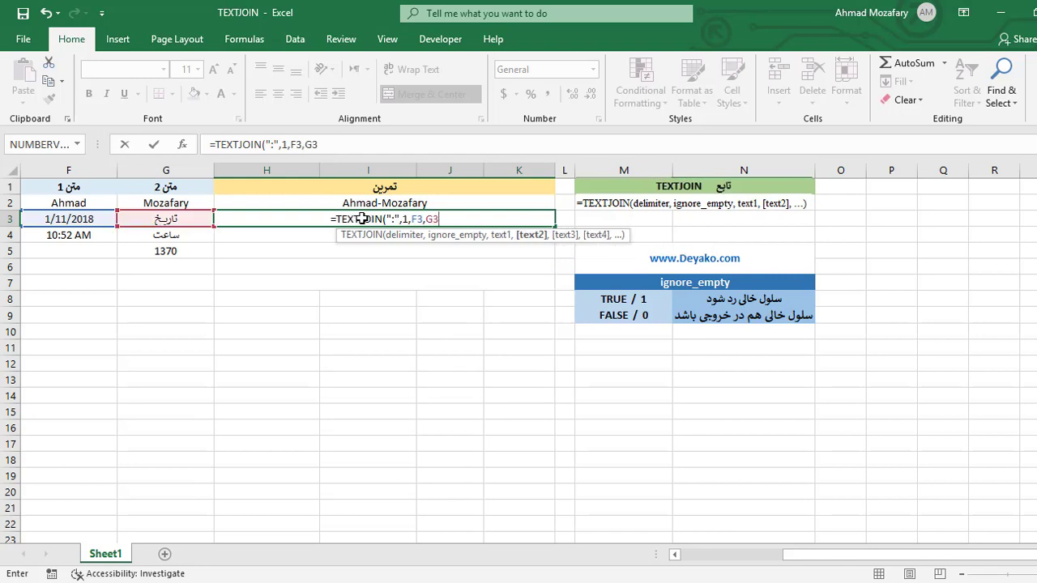
text())
key(Return)
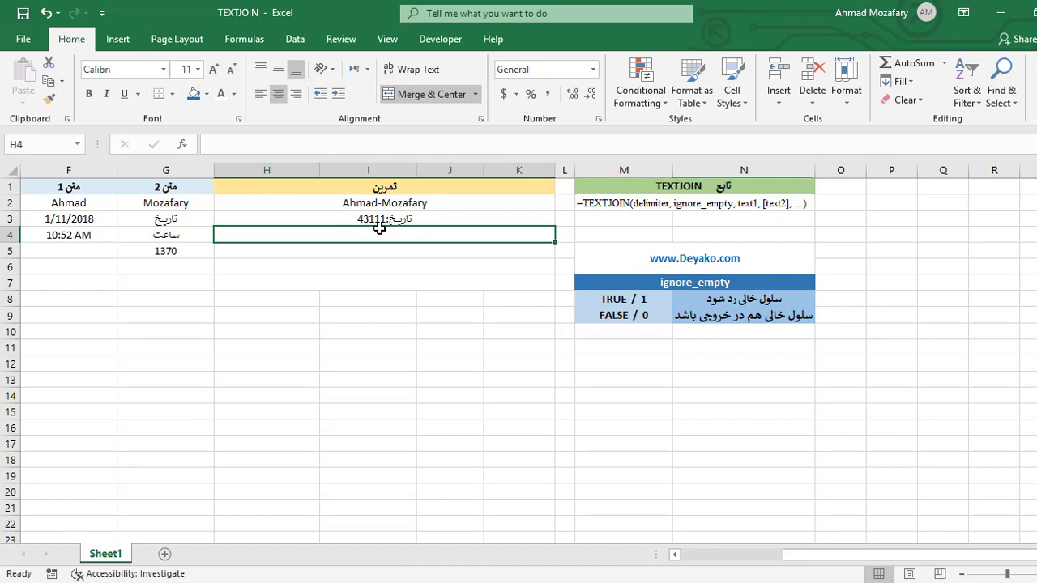
Wrap F3 in H3's TEXTJOIN formula with TEXT(F3, "YYYY/MM/DD") so the date joins in year/month/day format
click(375, 221)
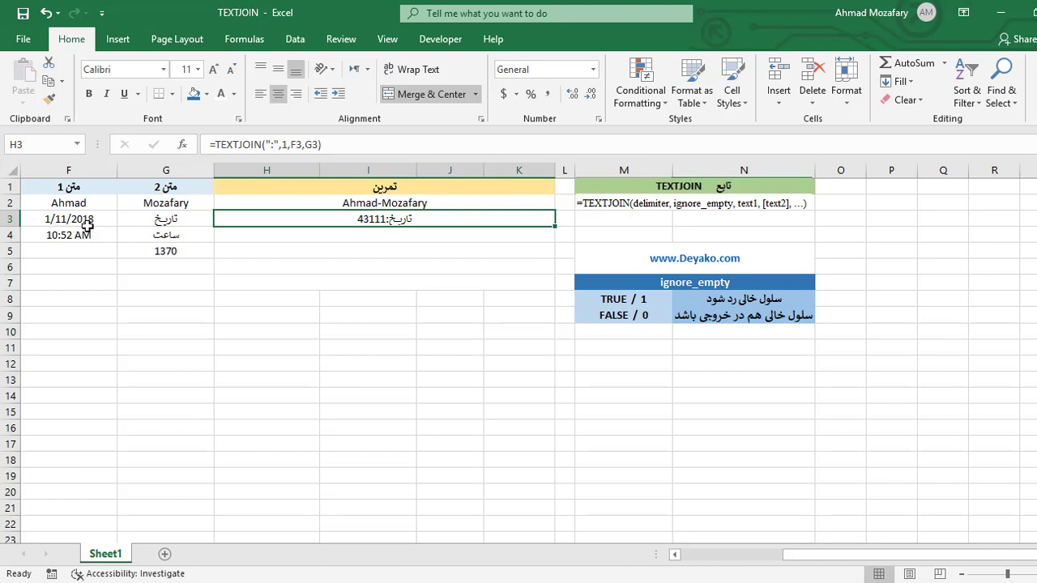
click(291, 145)
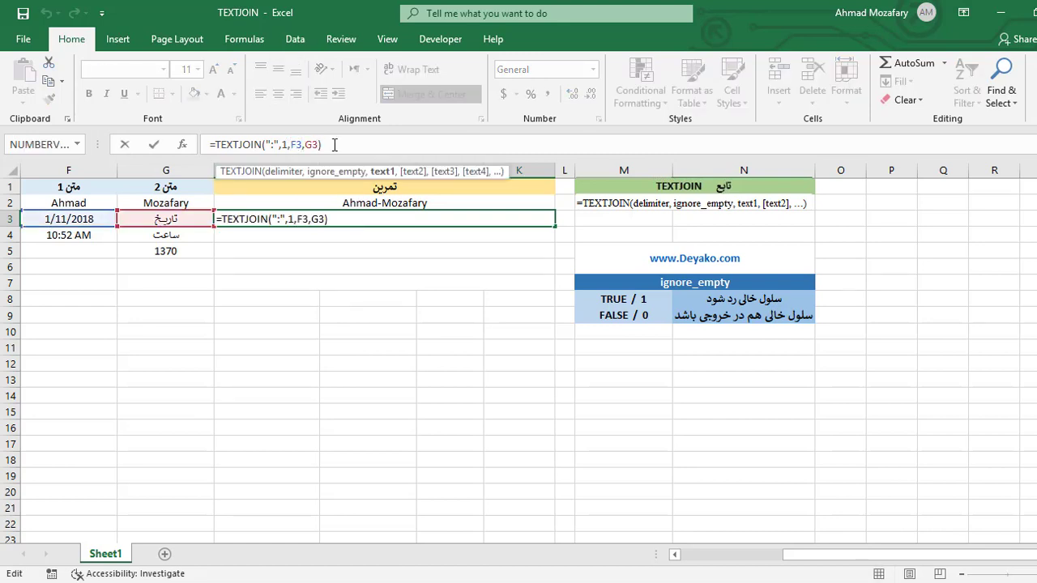
text(TEXT)
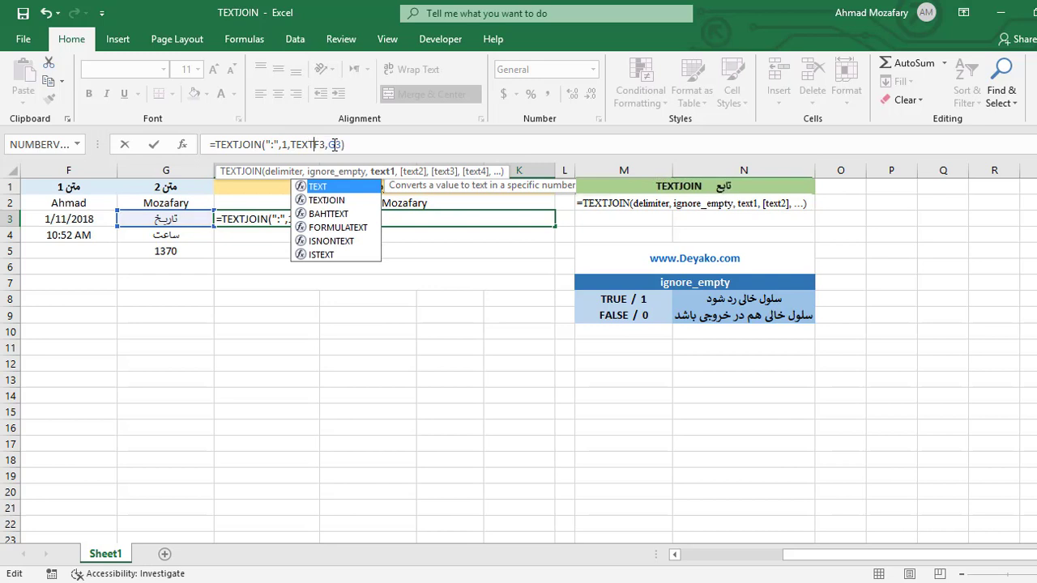
text(()
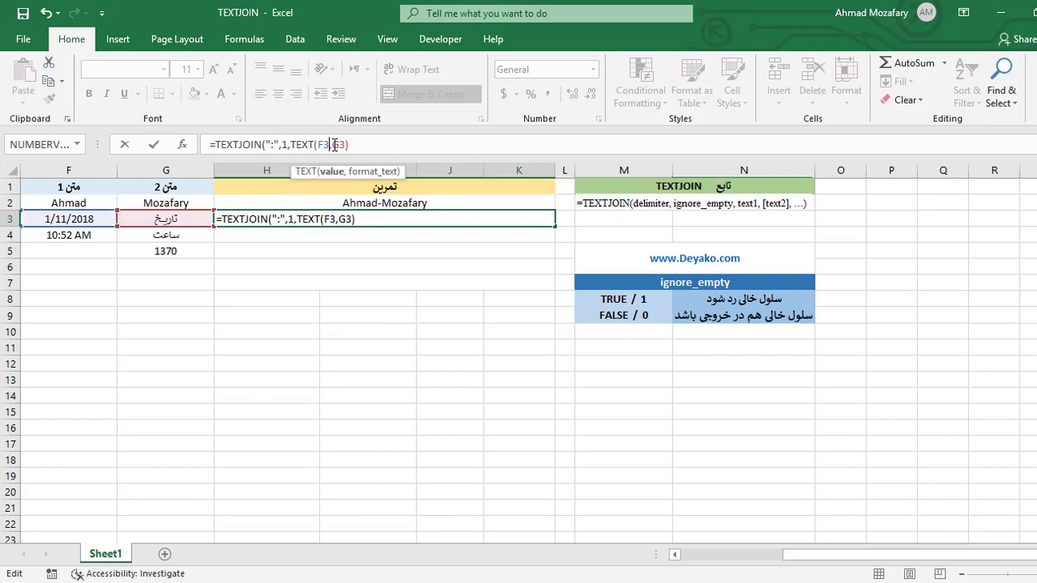
click(335, 144)
text(),G3)
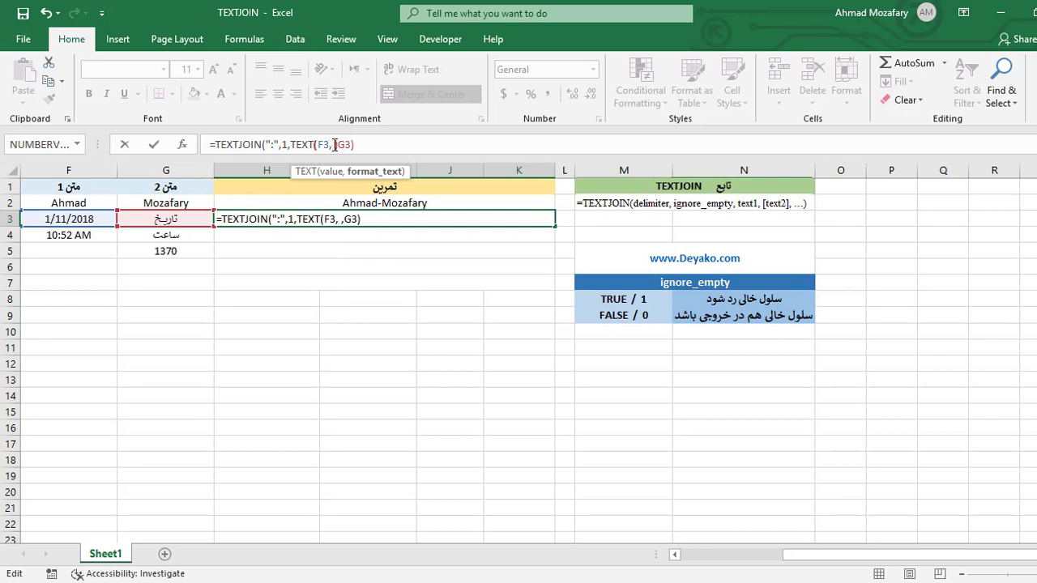
text())
key(Left)
text(")
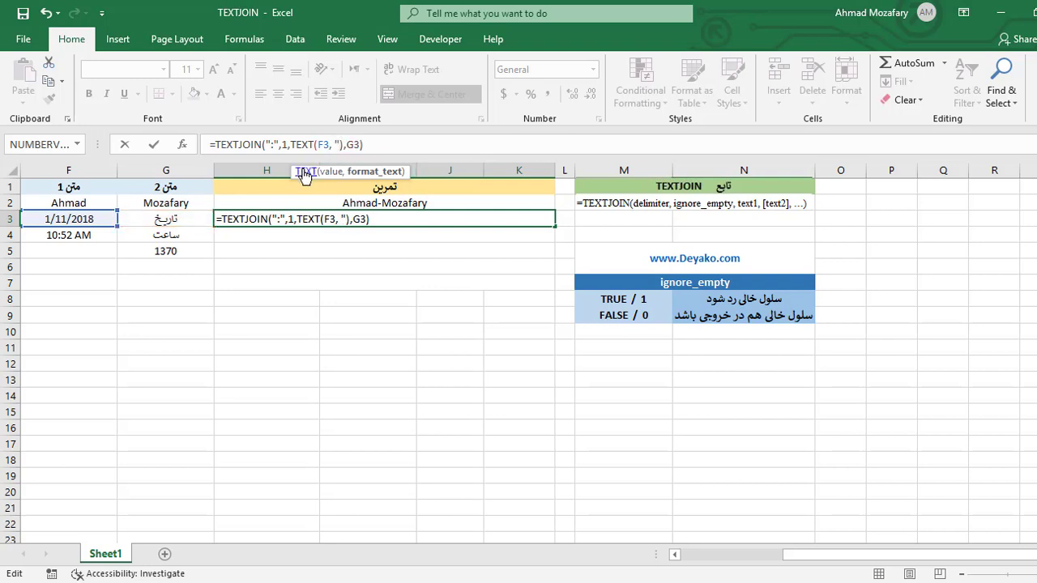
text(YYY)
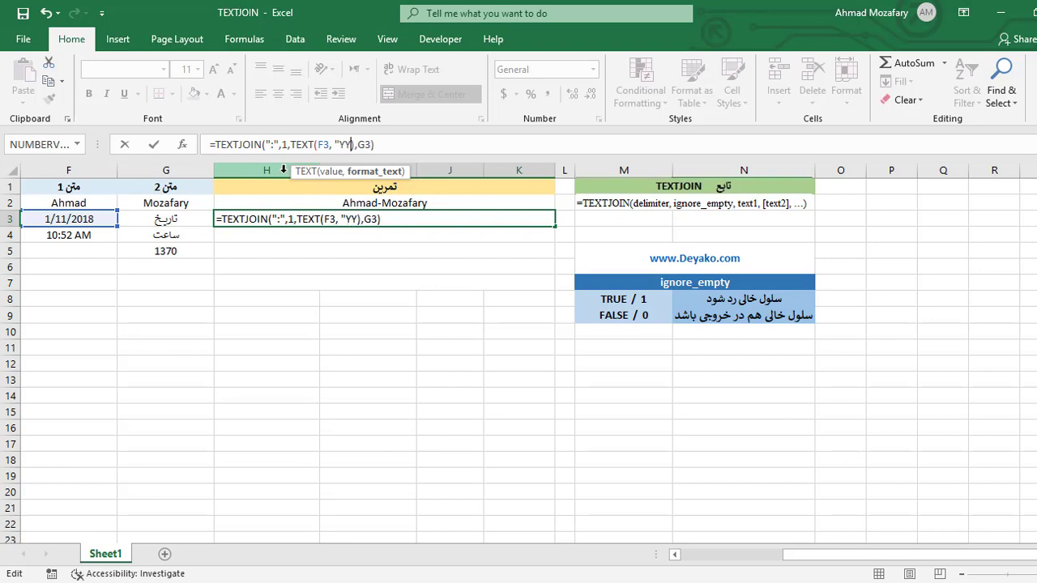
text(Y/MM)
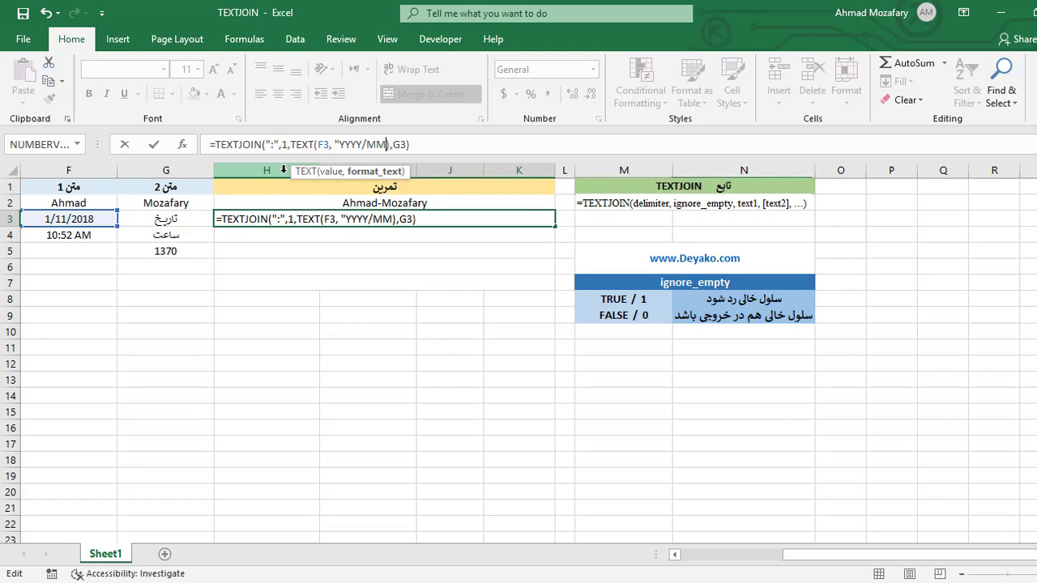
text(/DD)
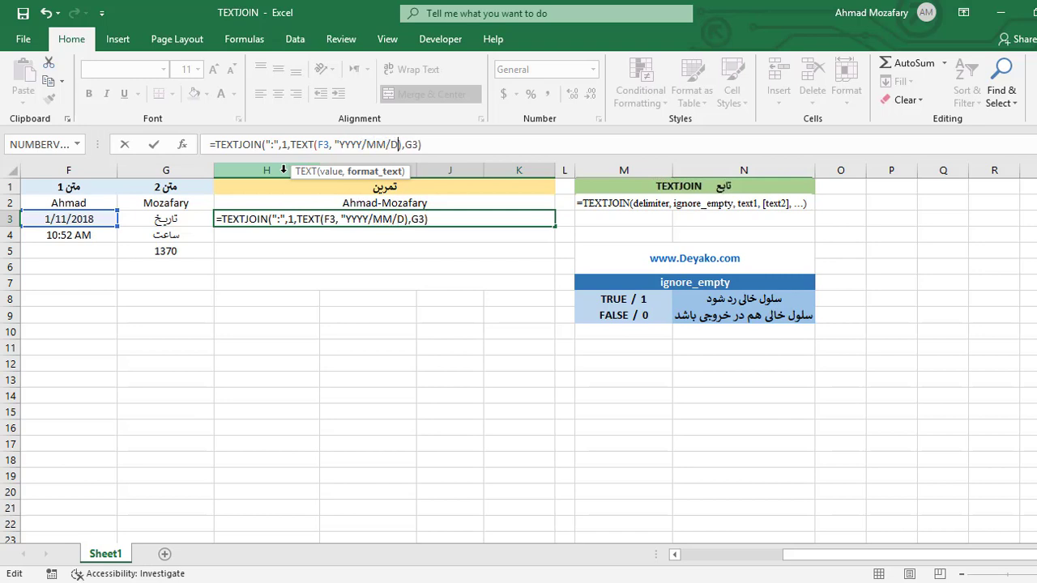
text(")
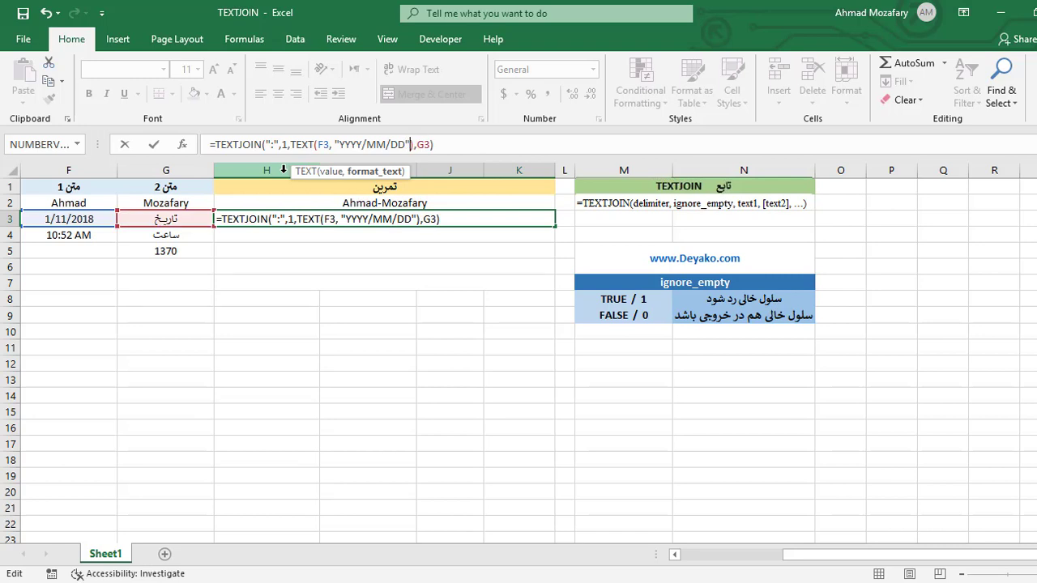
key(Return)
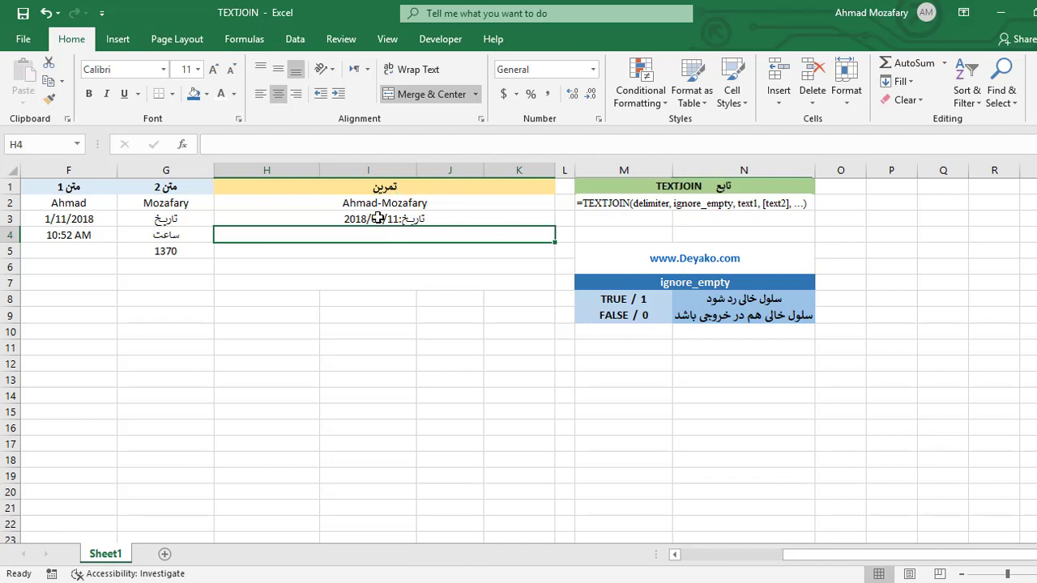
Enter =TEXTJOIN(":",1,TEXT(F4, "HH:MM"),G4) in H4 to join the formatted time and its label with a colon
scroll(357, 229, left, 1)
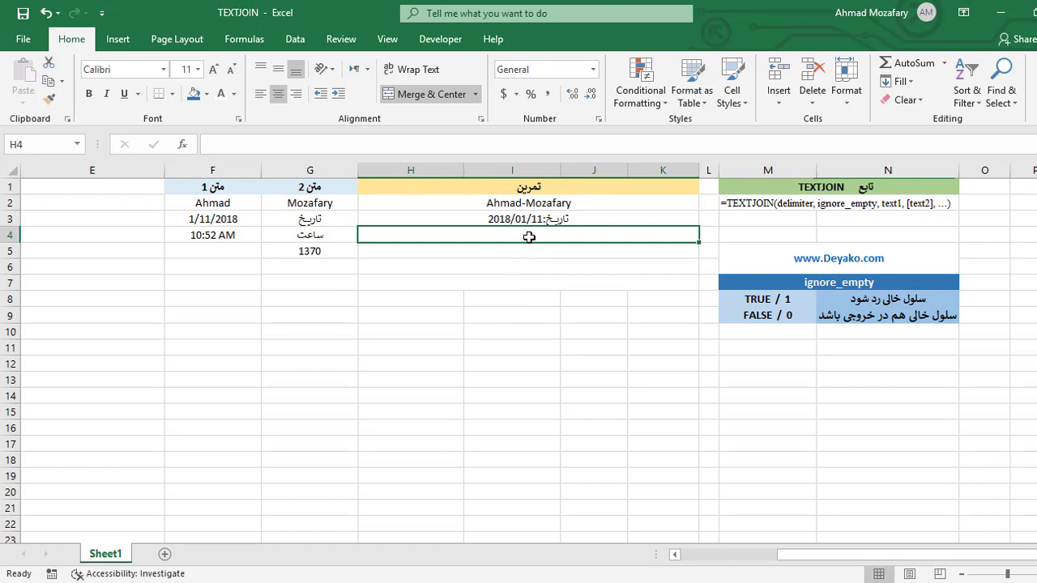
text(=)
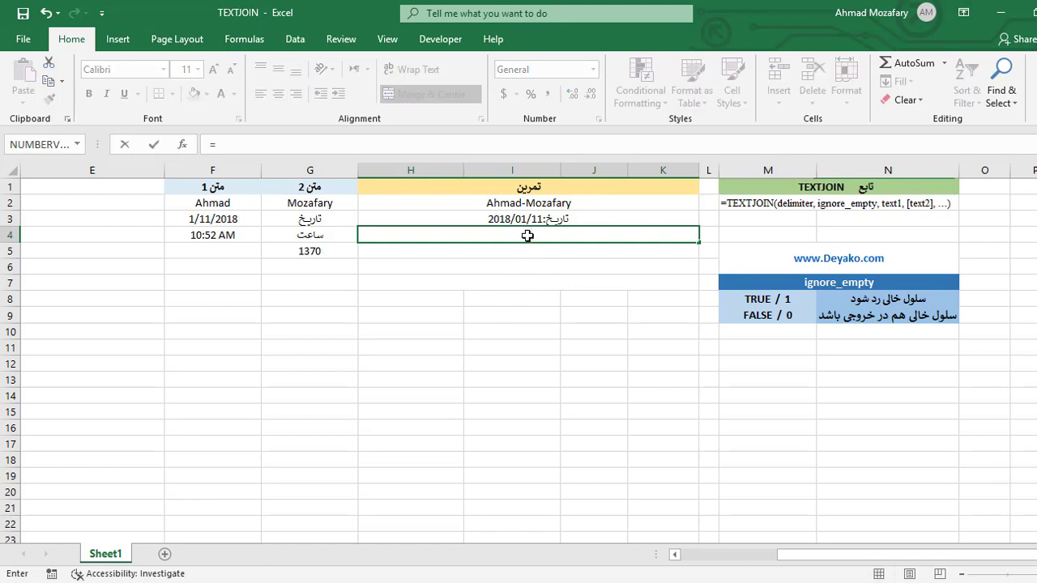
text(TEXT)
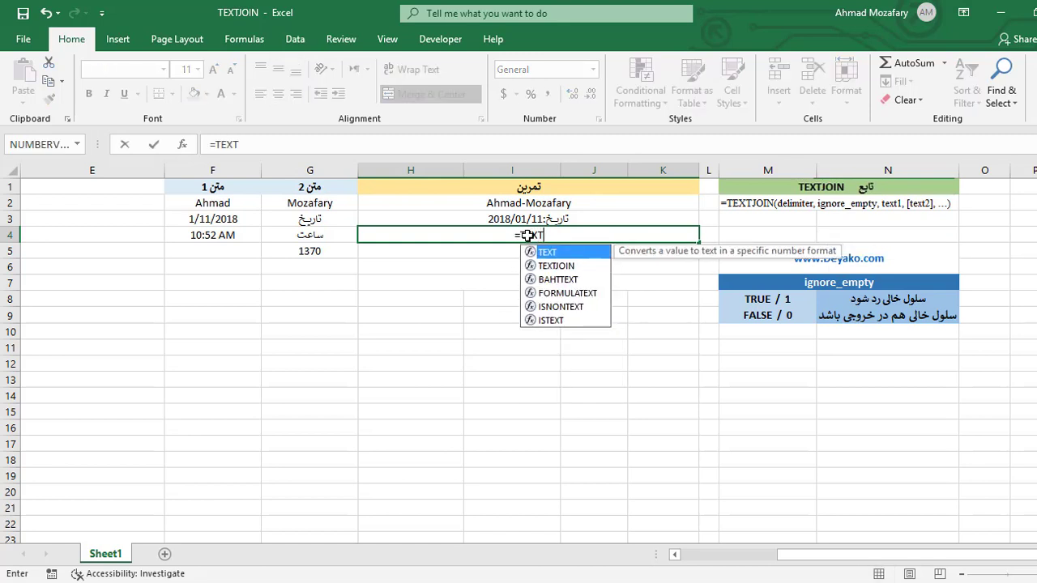
text(JOIN()
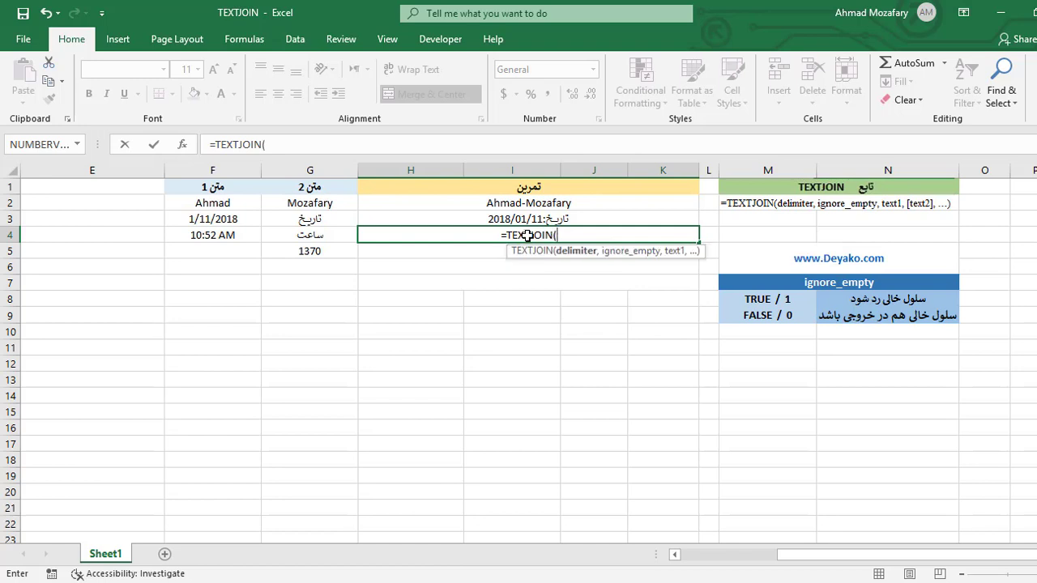
text(":")
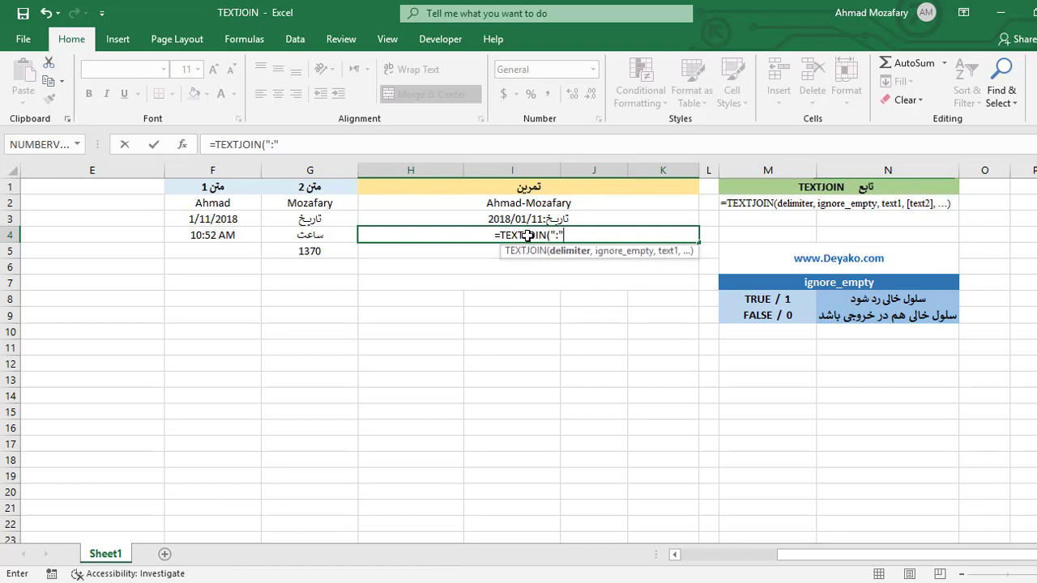
text(,1)
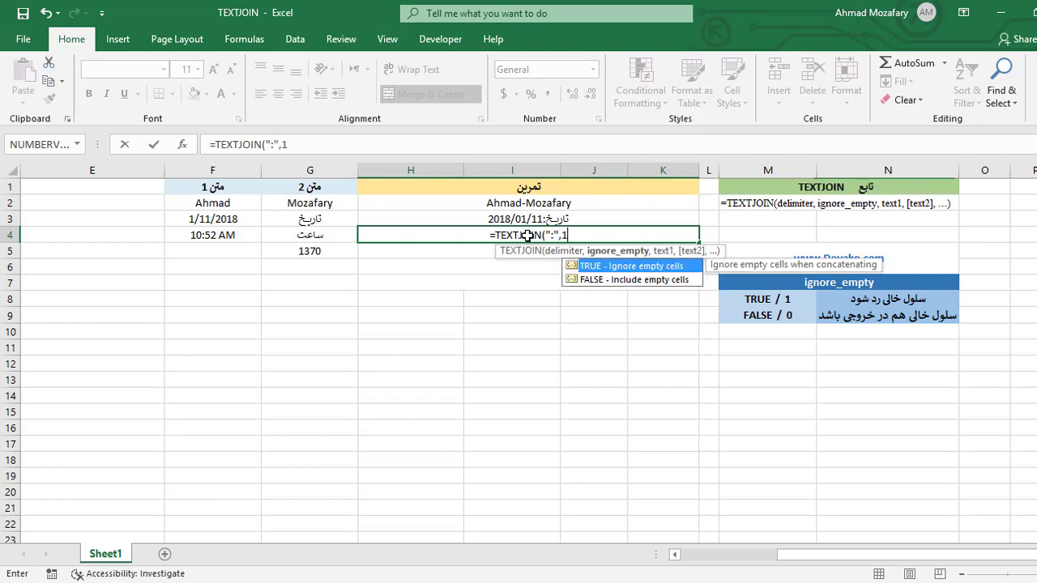
text(,)
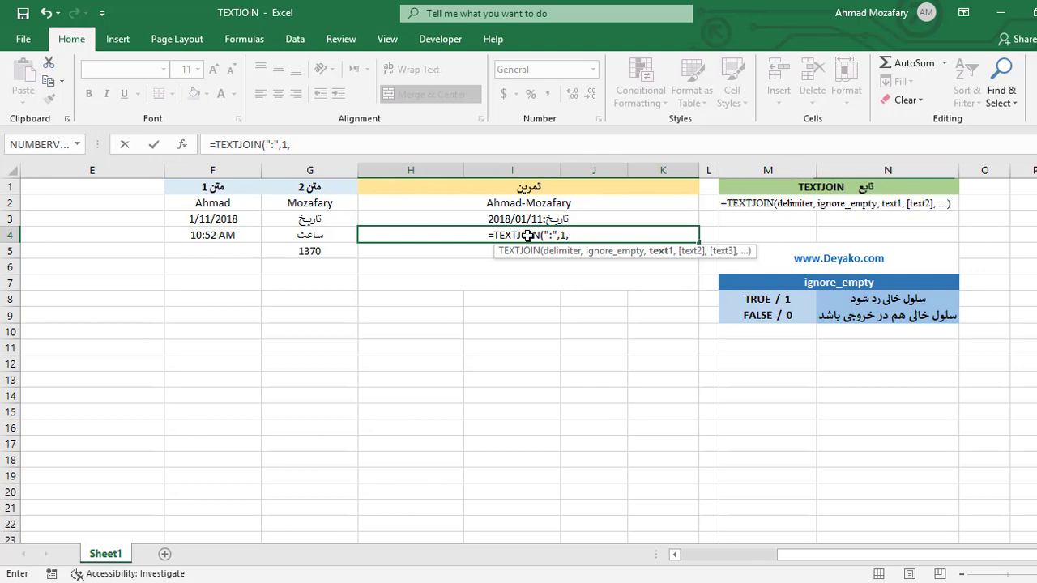
text(TEXT)
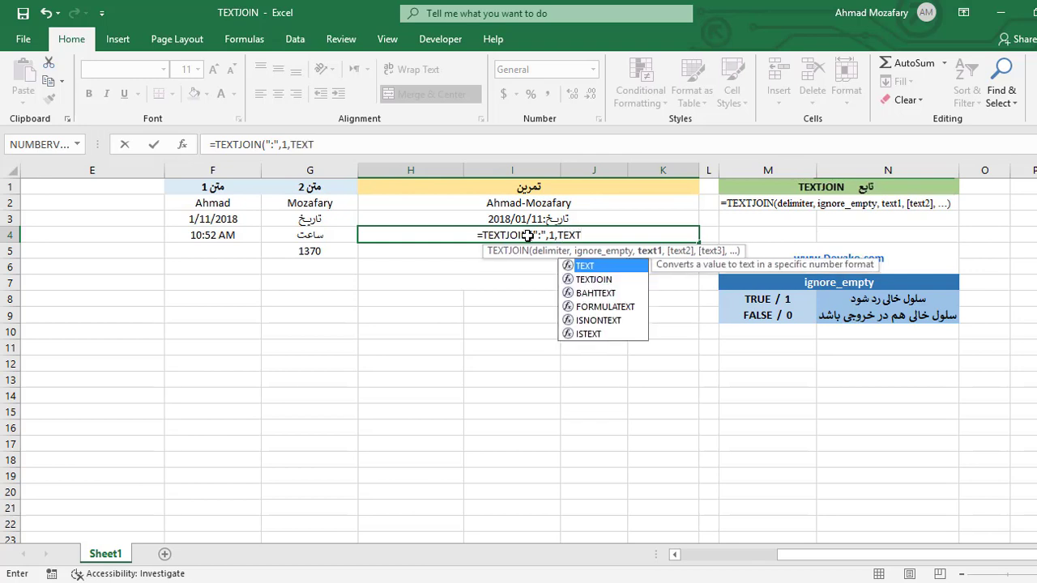
text((F4)
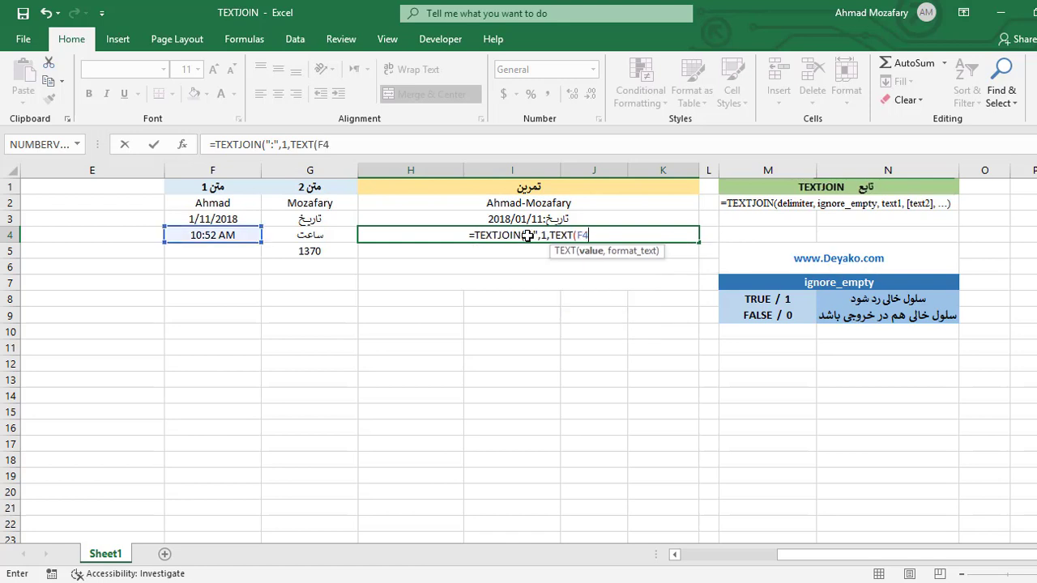
text(,)
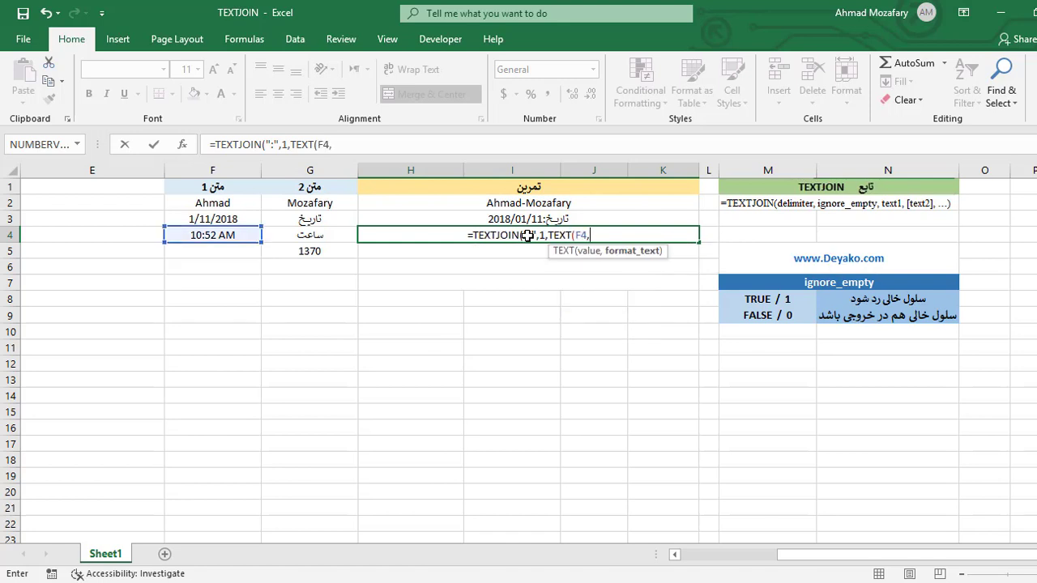
text( ")
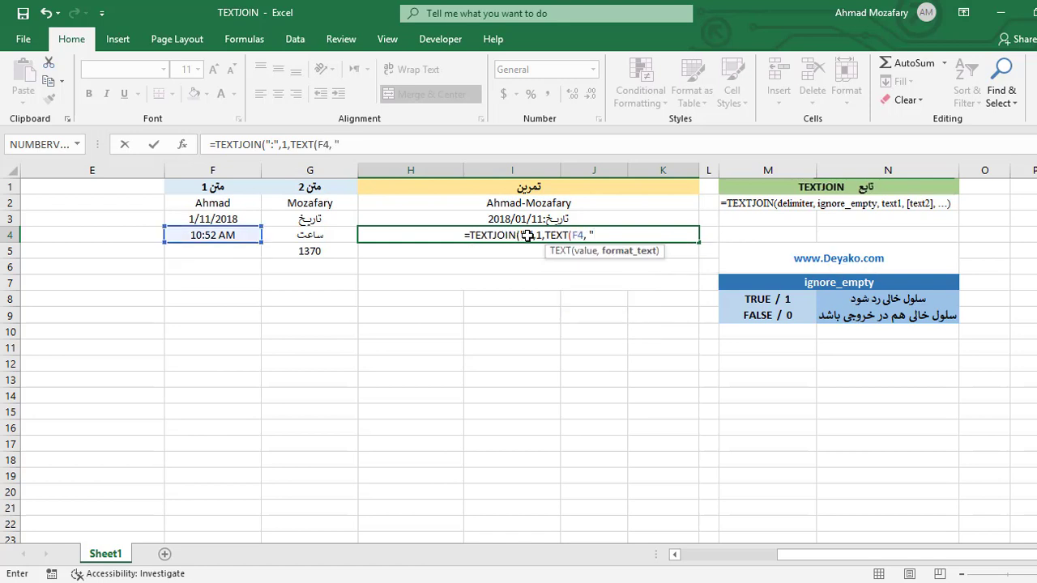
text(HH)
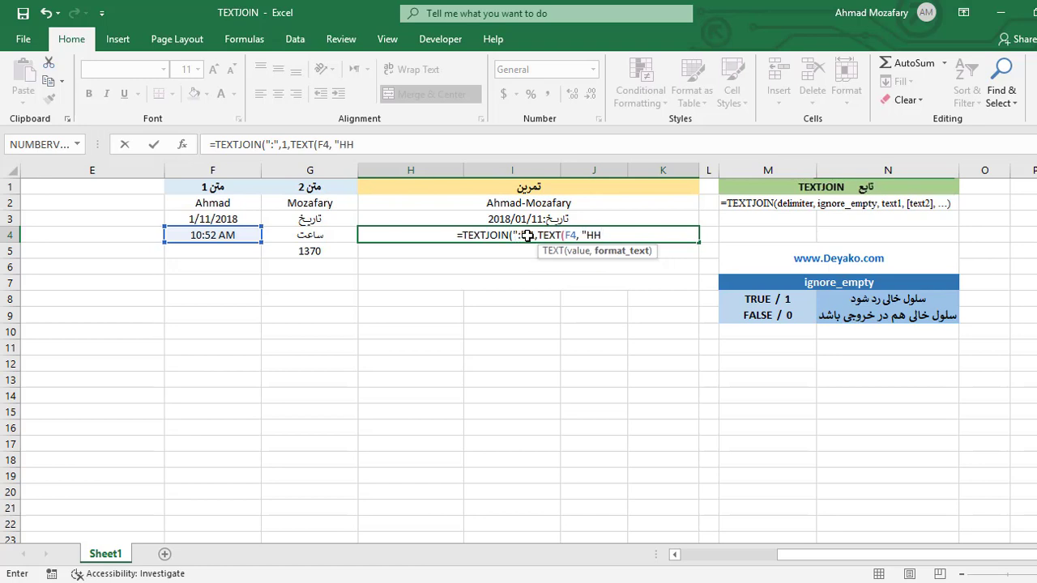
text(:MM")
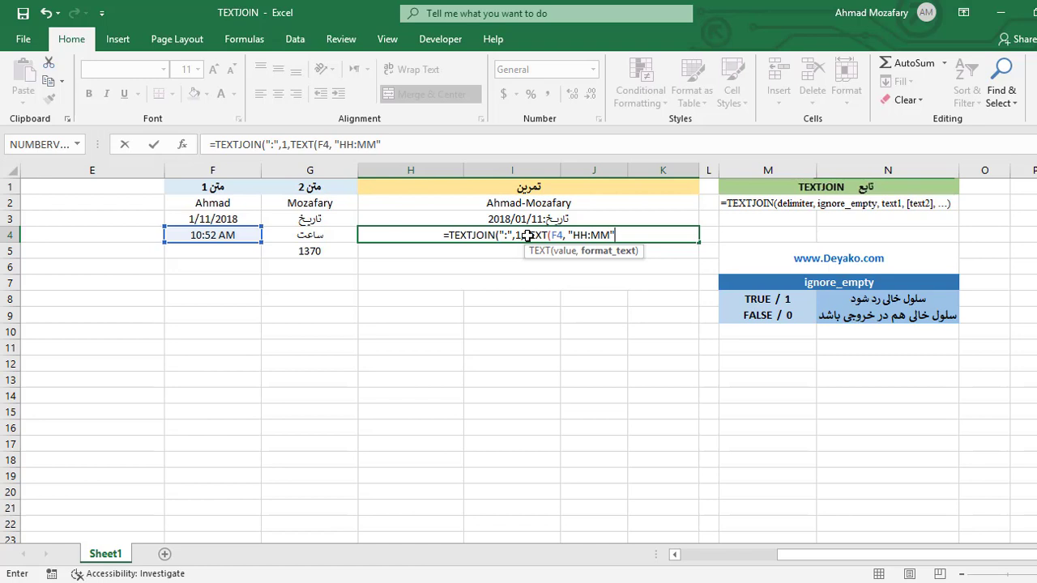
text(),)
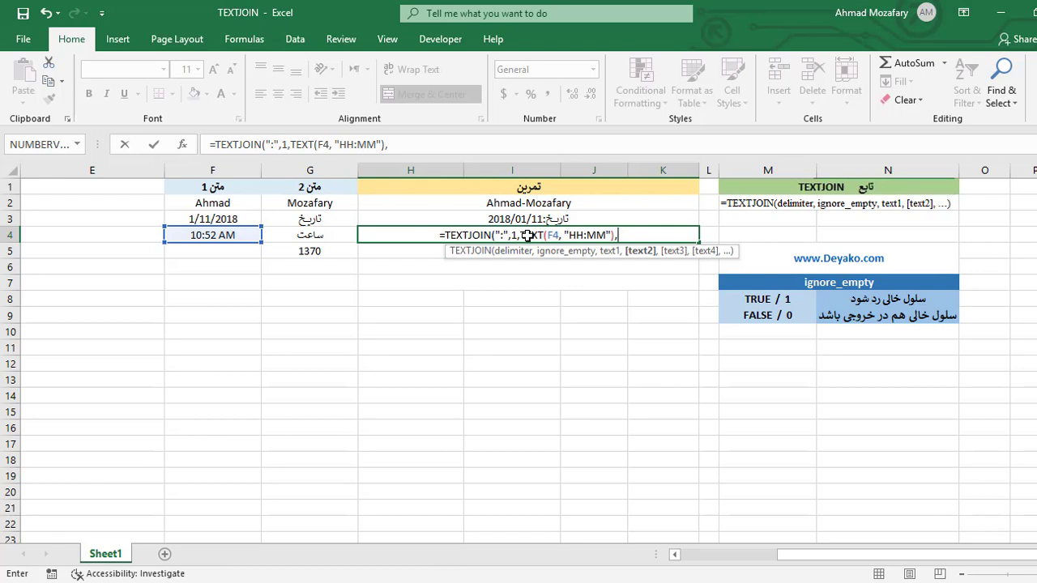
text(G4))
key(Return)
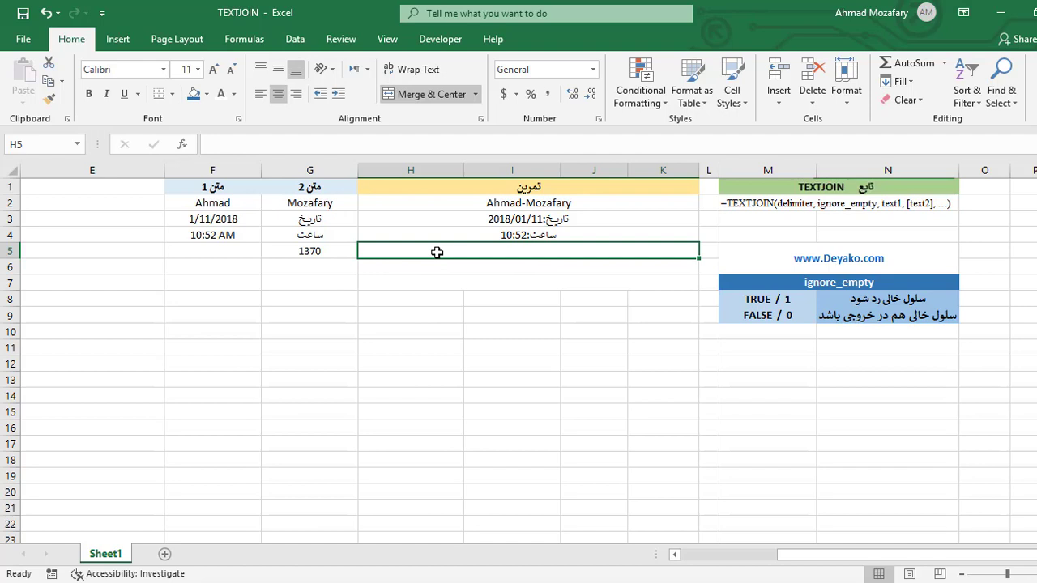
Enter =TEXTJOIN(" ",1,F2,G2,G5) in H5 to join the two name cells and the number with spaces
text(=)
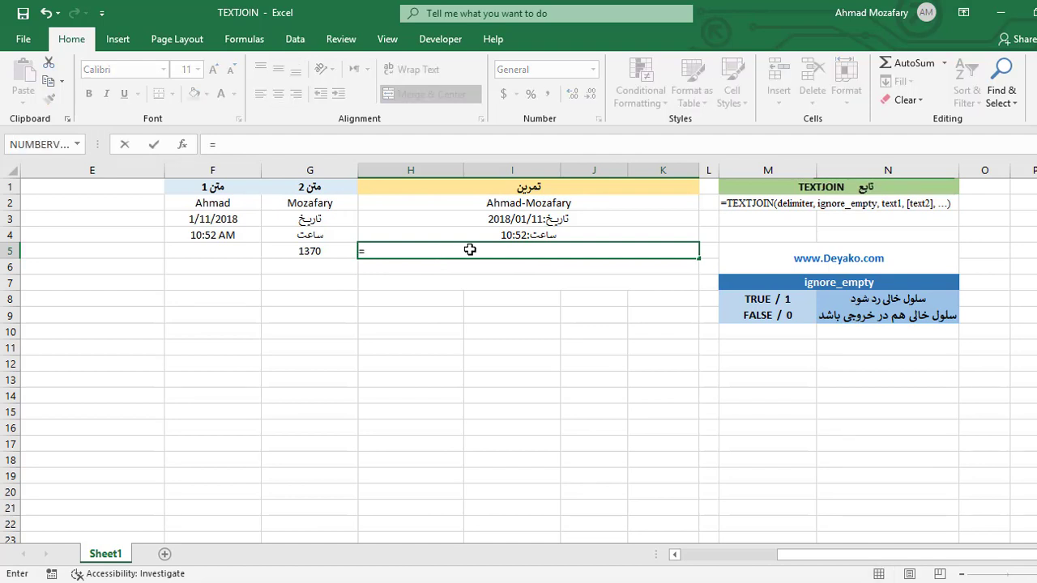
text(TEXTJ)
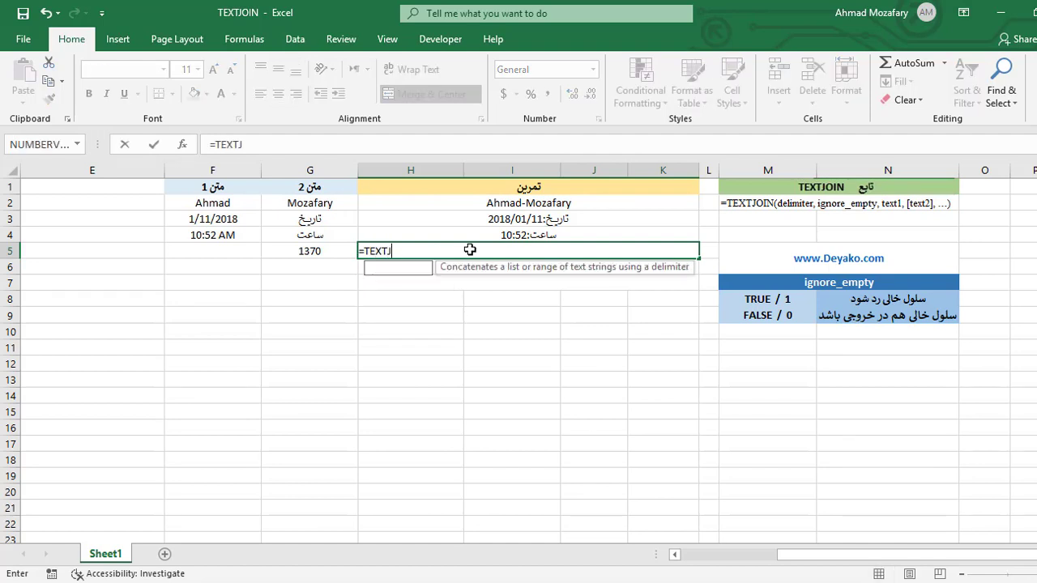
text(OIN(")
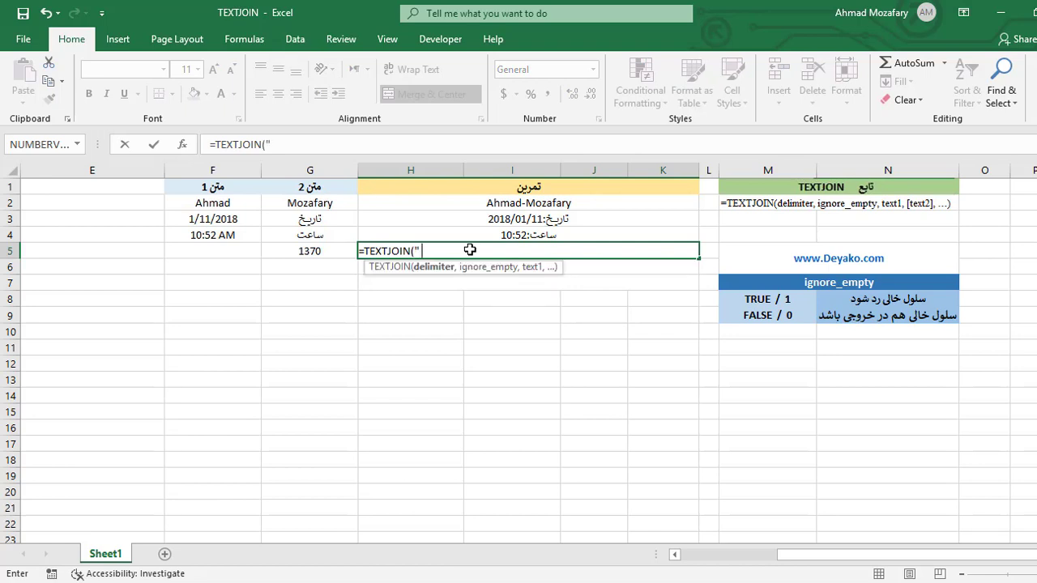
text( ",)
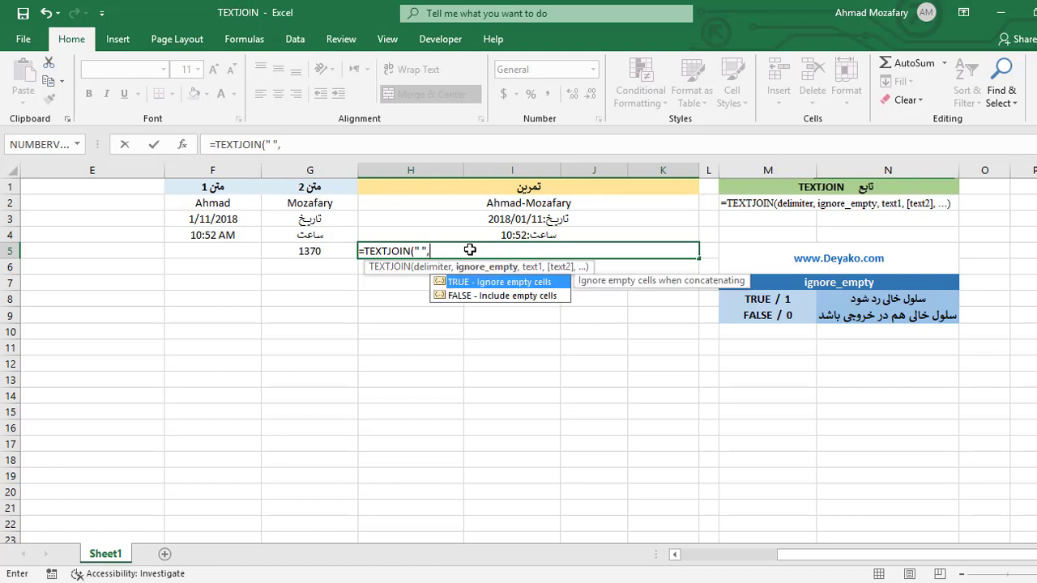
text(1,)
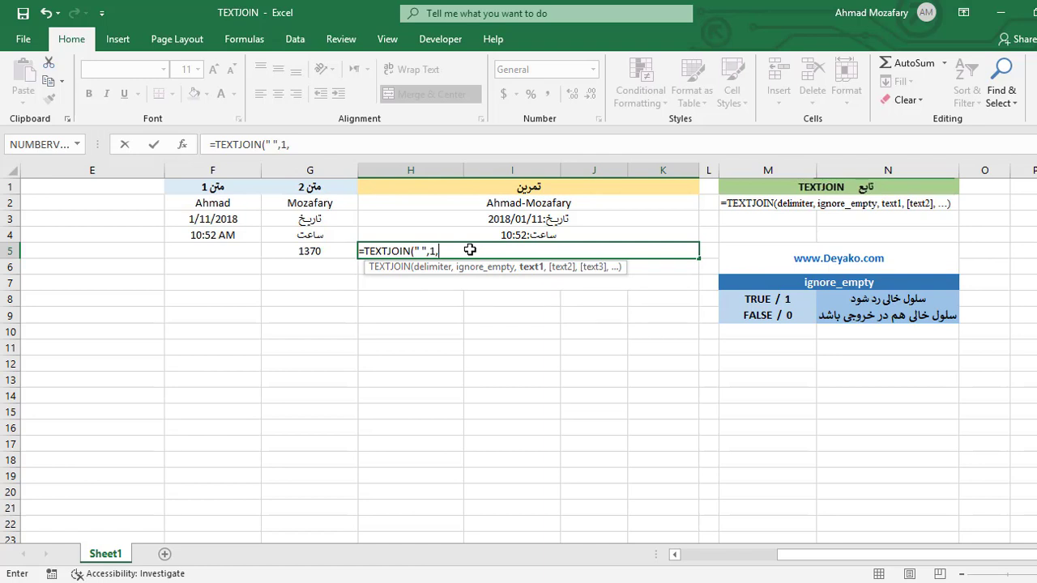
text(F2,)
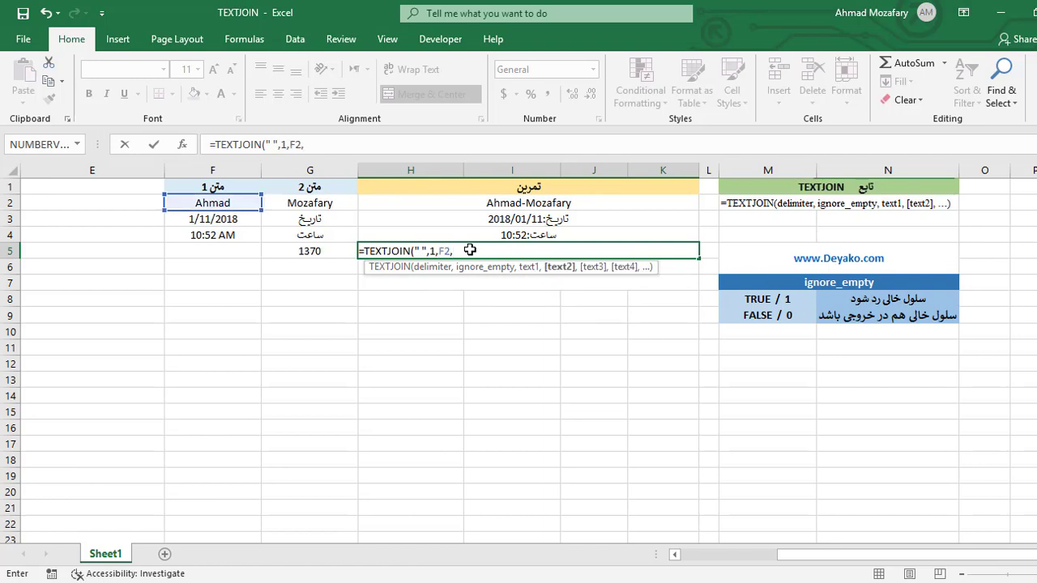
text(G2)
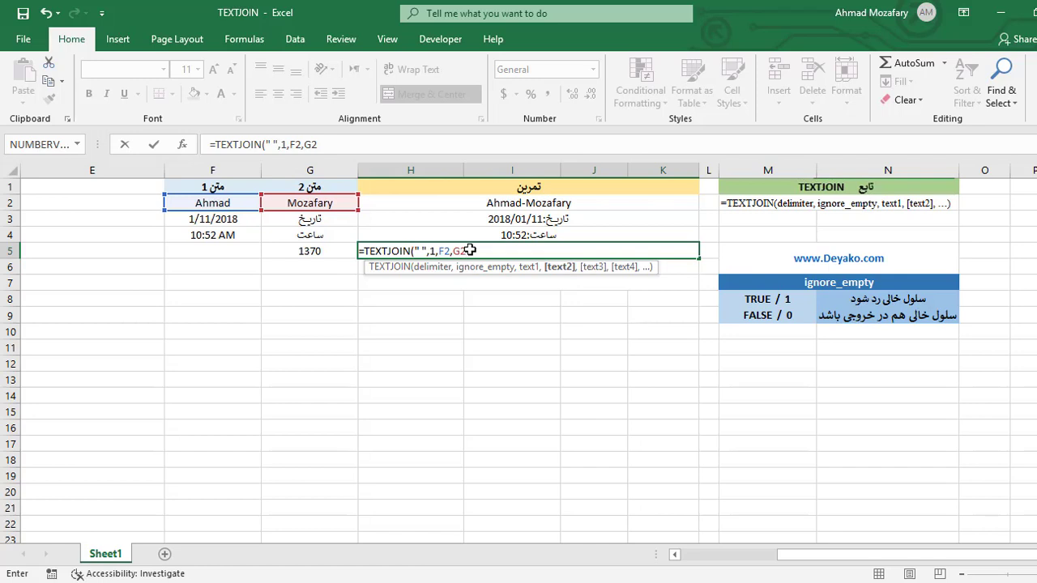
text(,G5)
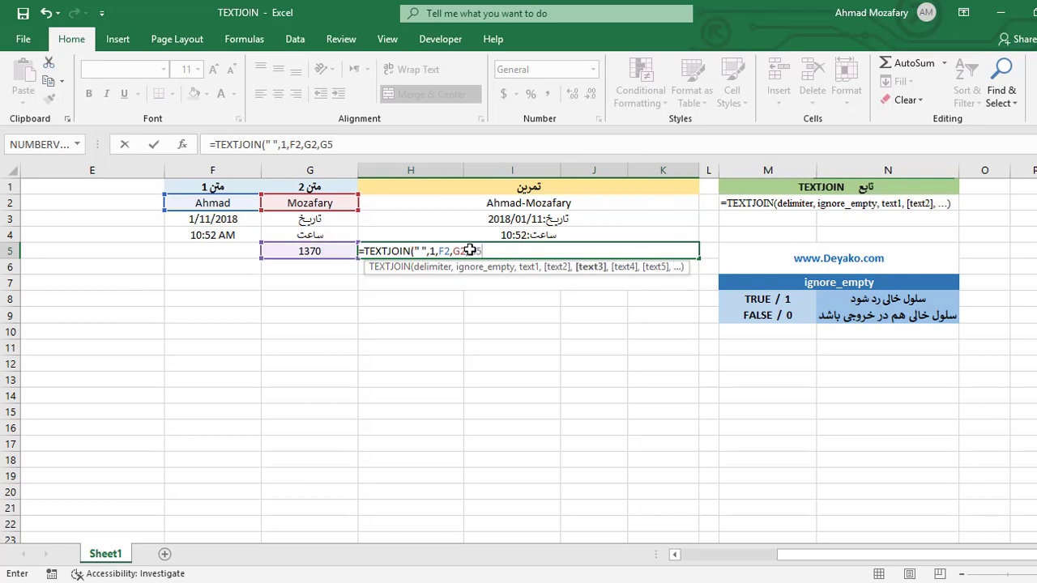
text())
key(Return)
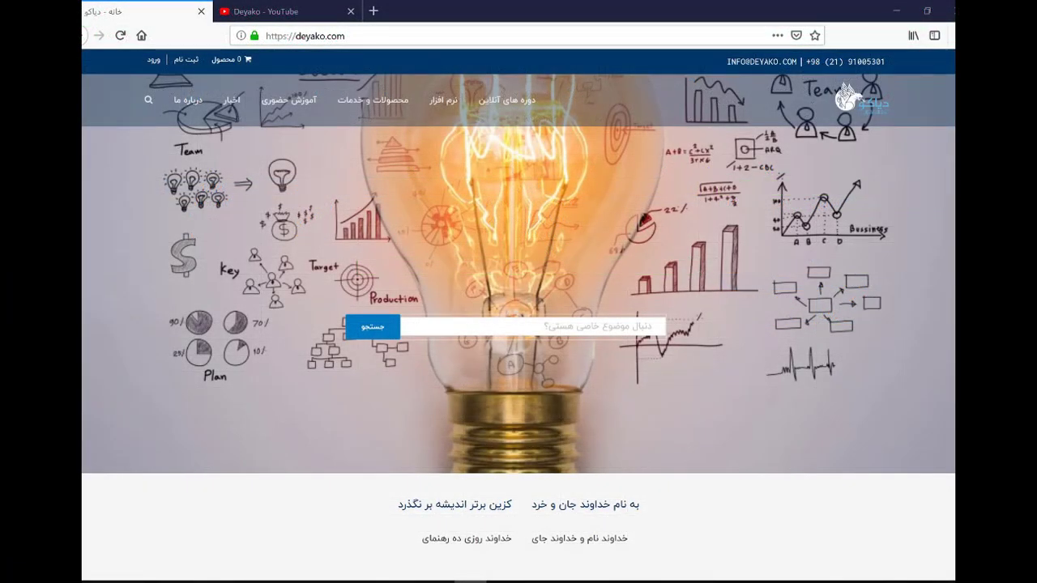
Switch to the web browser's Deyako YouTube channel page
click(293, 12)
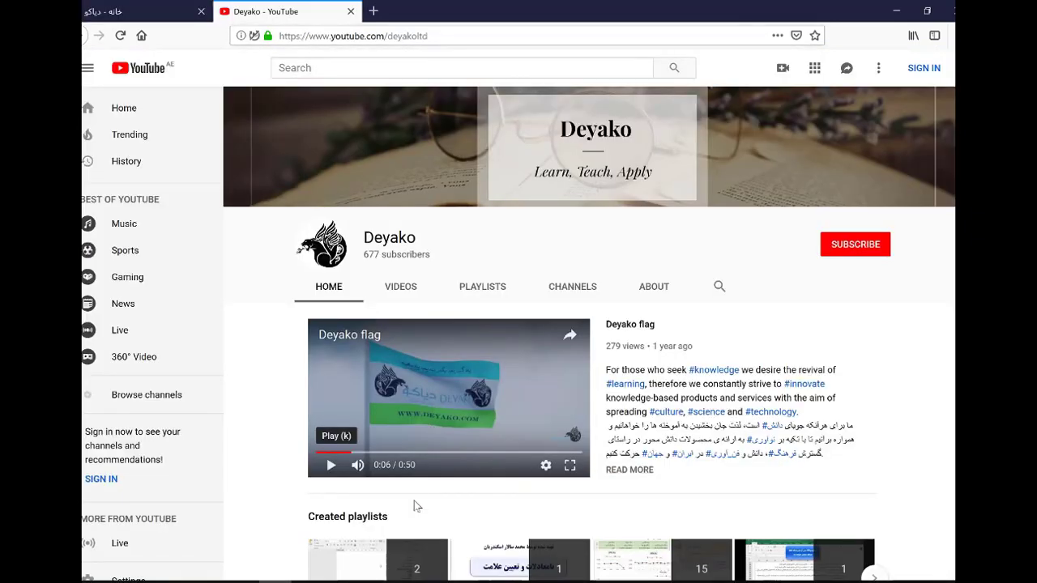